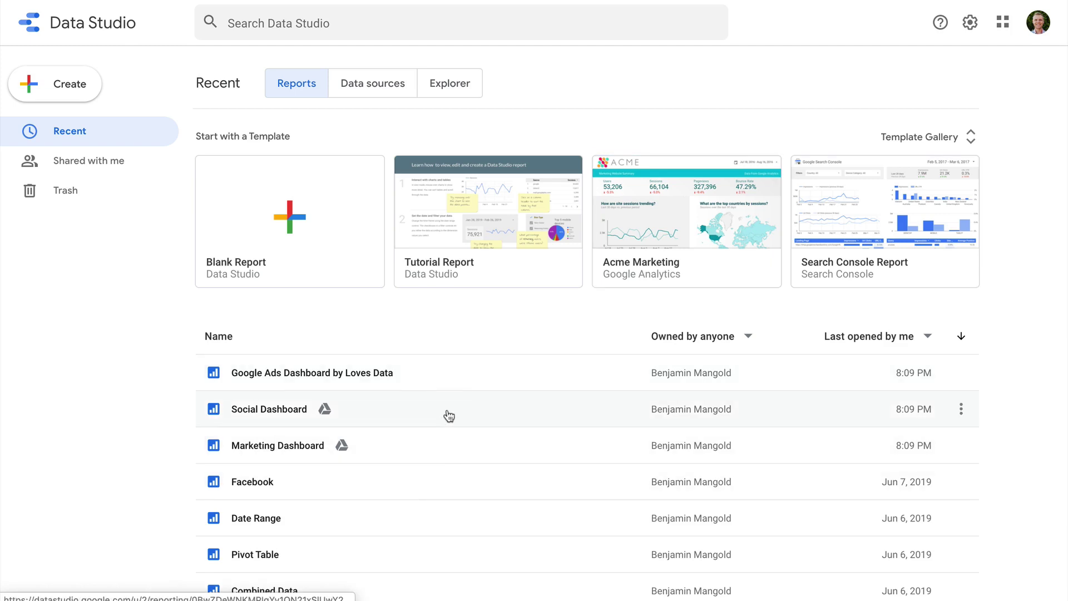
- Create a new blank report and enlarge the area for adding data so more connectors fit
{"action": "left_click", "coordinate": [89, 89]}
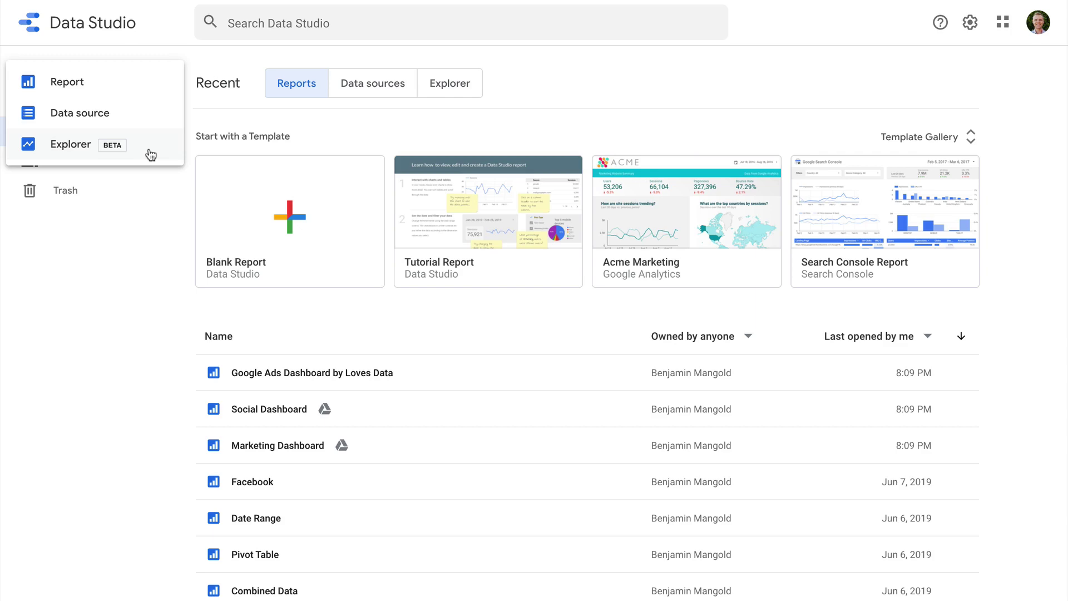
{"action": "left_click", "coordinate": [119, 88]}
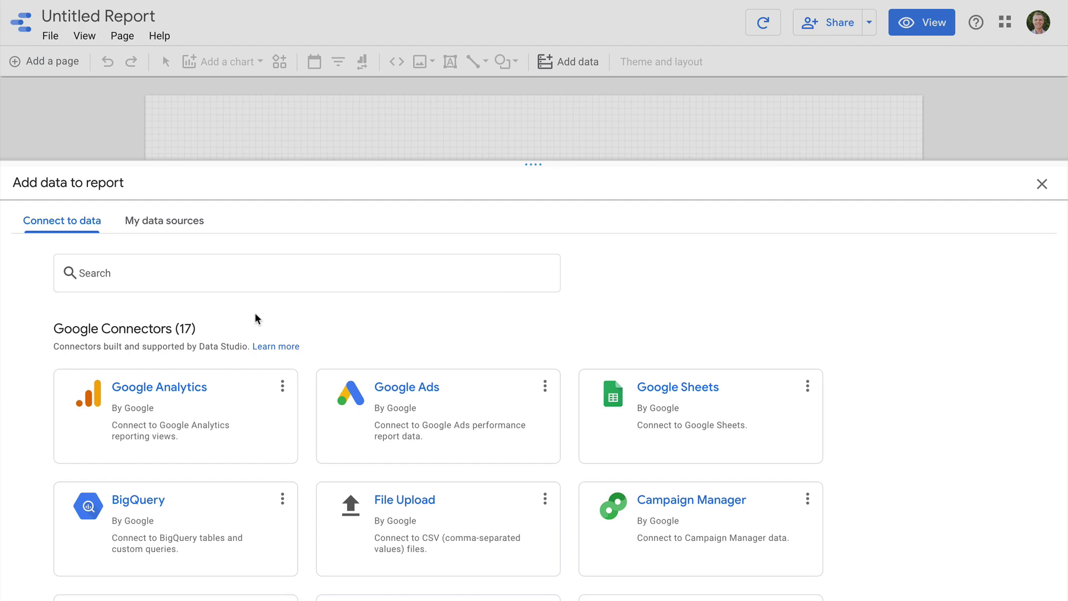
{"action": "scroll", "coordinate": [255, 312], "scroll_direction": "down", "scroll_amount": 1}
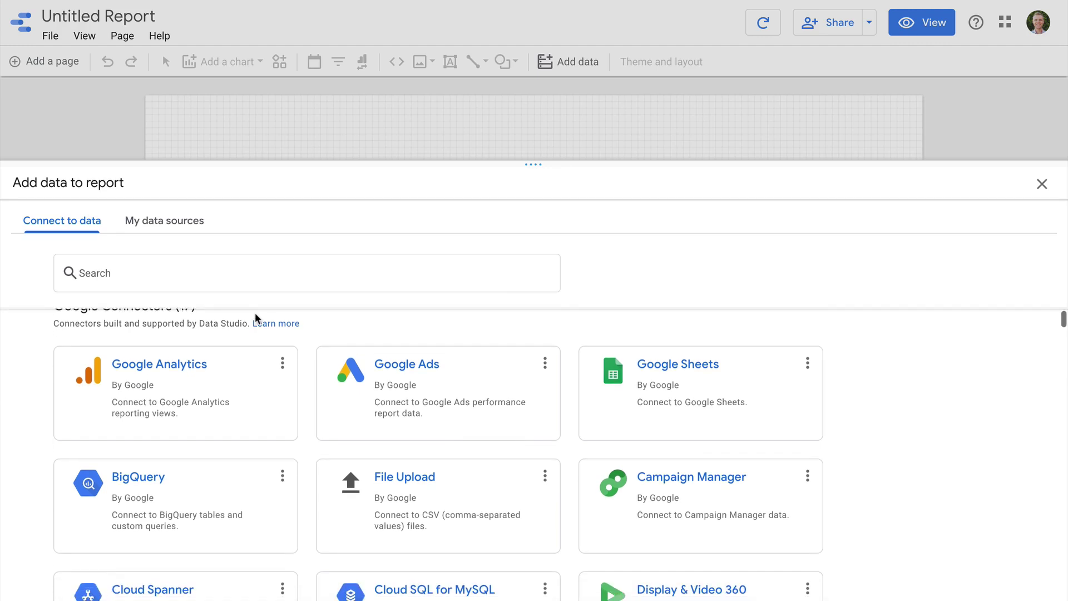
{"action": "left_click_drag", "start_coordinate": [523, 163], "coordinate": [521, 87]}
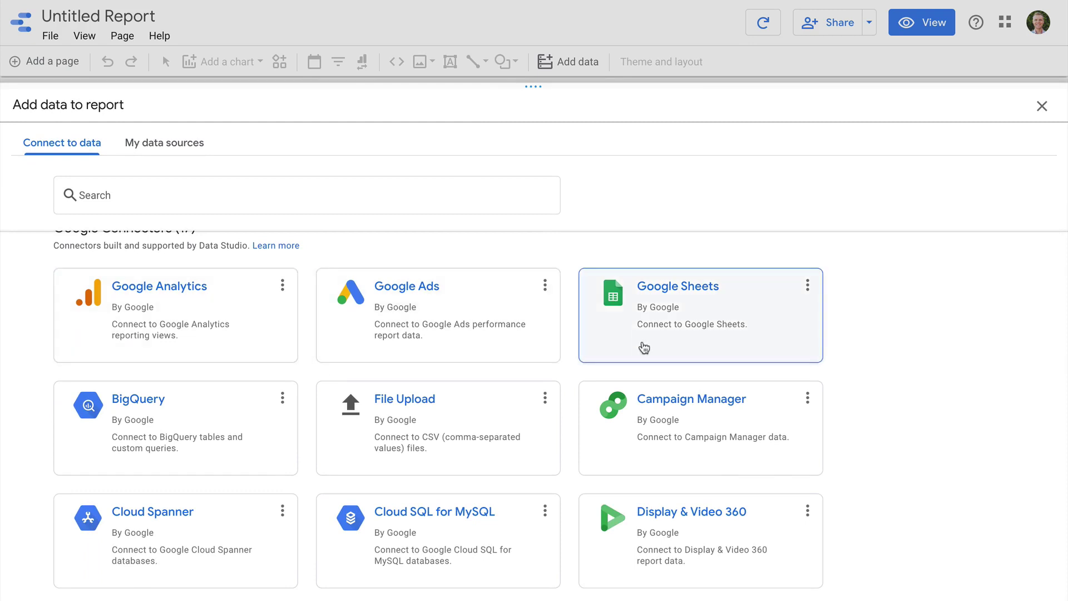
- Look through the available Google and partner data connectors for the report
{"action": "scroll", "coordinate": [512, 444], "scroll_direction": "down", "scroll_amount": 3}
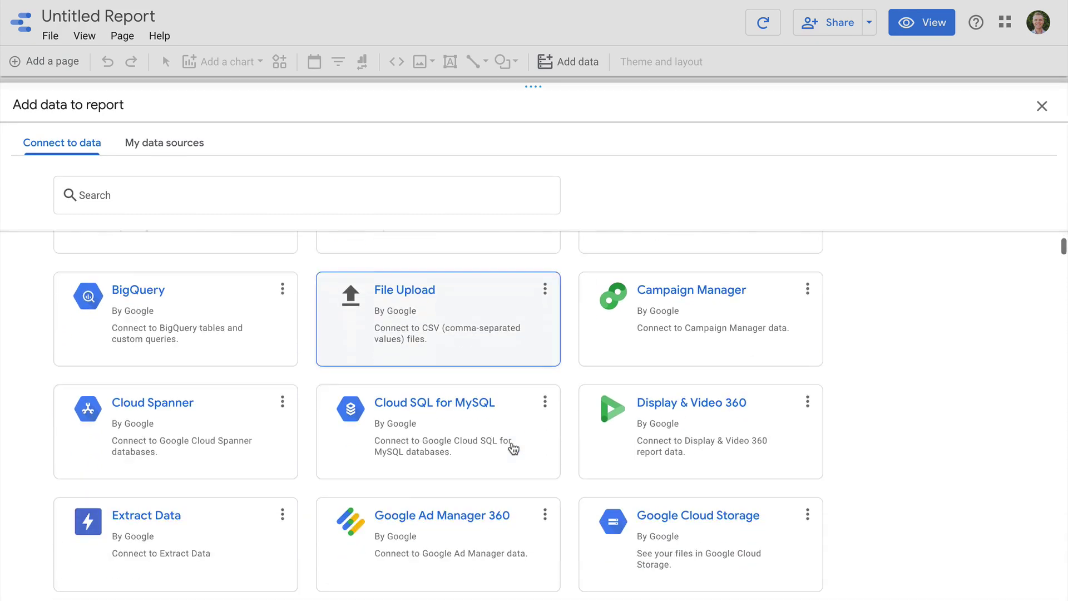
{"action": "scroll", "coordinate": [512, 445], "scroll_direction": "down", "scroll_amount": 8}
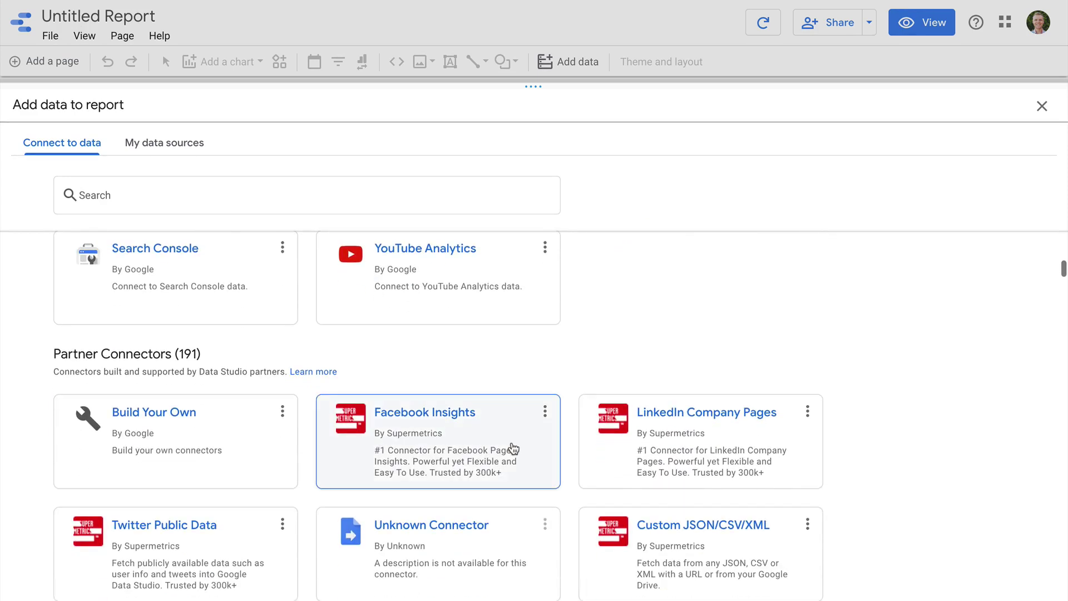
{"action": "scroll", "coordinate": [513, 449], "scroll_direction": "down", "scroll_amount": 1}
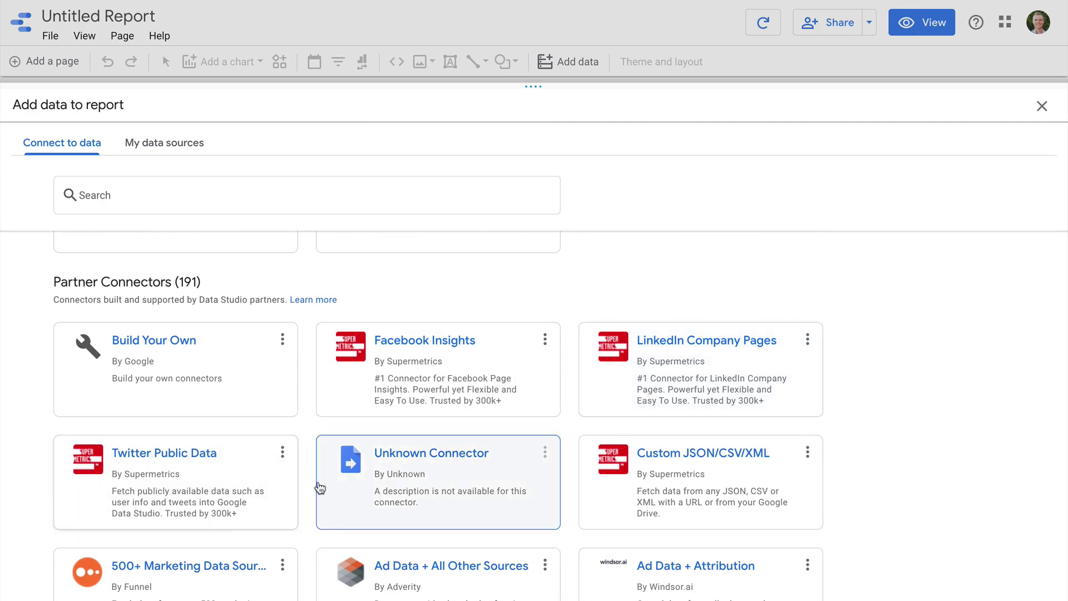
{"action": "scroll", "coordinate": [314, 482], "scroll_direction": "down", "scroll_amount": 2}
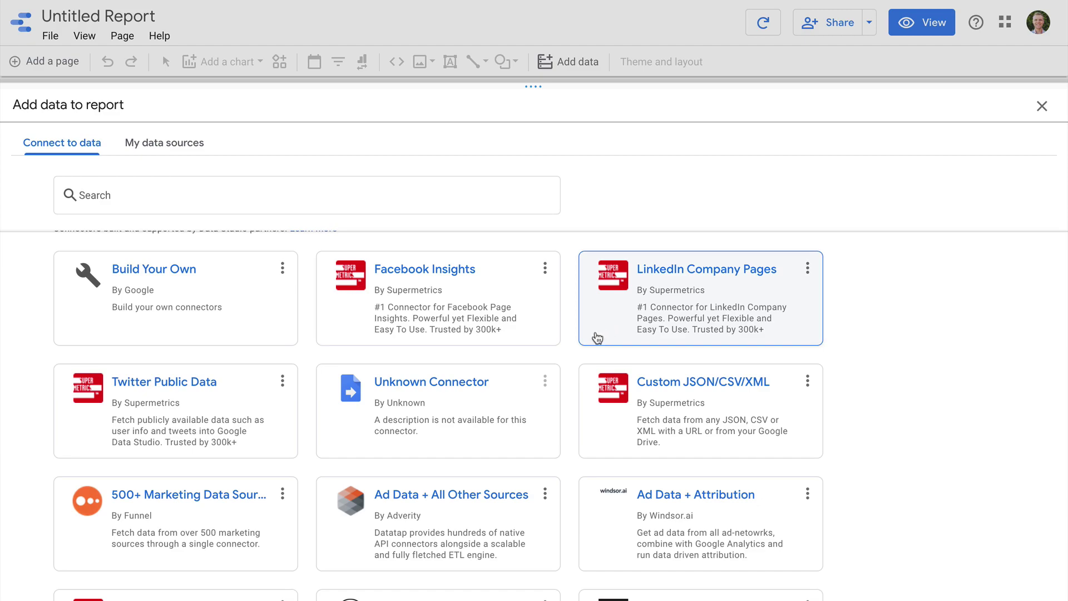
{"action": "scroll", "coordinate": [574, 349], "scroll_direction": "down", "scroll_amount": 20}
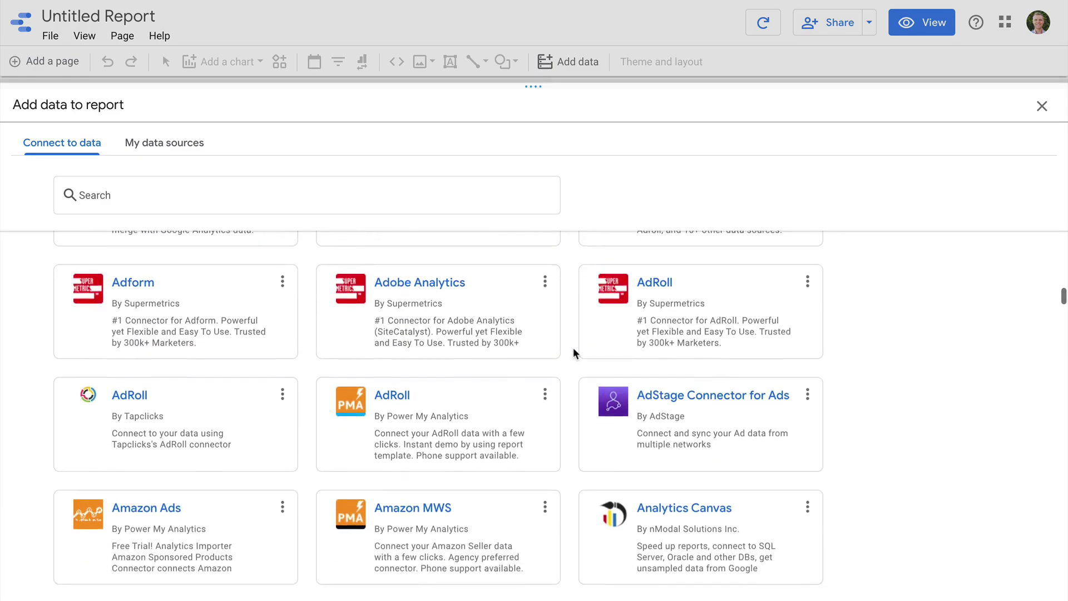
{"action": "scroll", "coordinate": [574, 349], "scroll_direction": "down", "scroll_amount": 20}
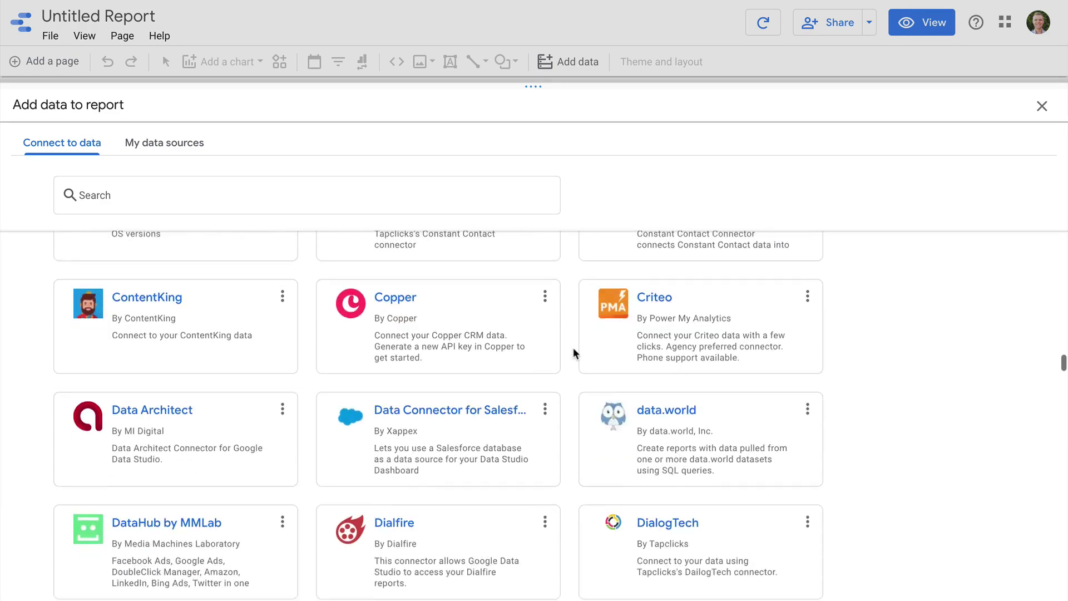
{"action": "scroll", "coordinate": [573, 347], "scroll_direction": "down", "scroll_amount": 20}
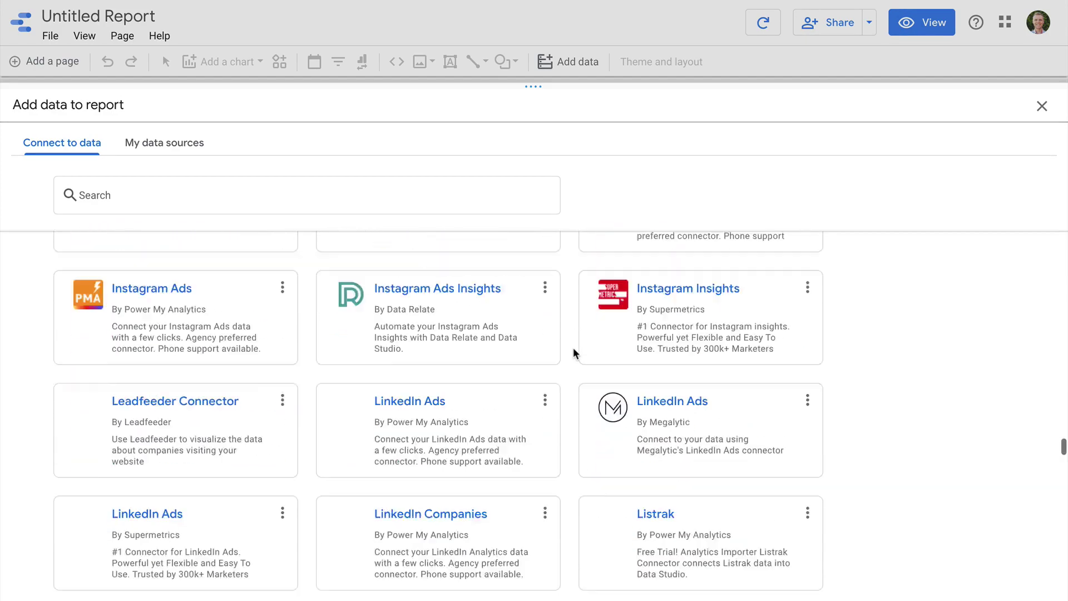
{"action": "scroll", "coordinate": [573, 347], "scroll_direction": "down", "scroll_amount": 15}
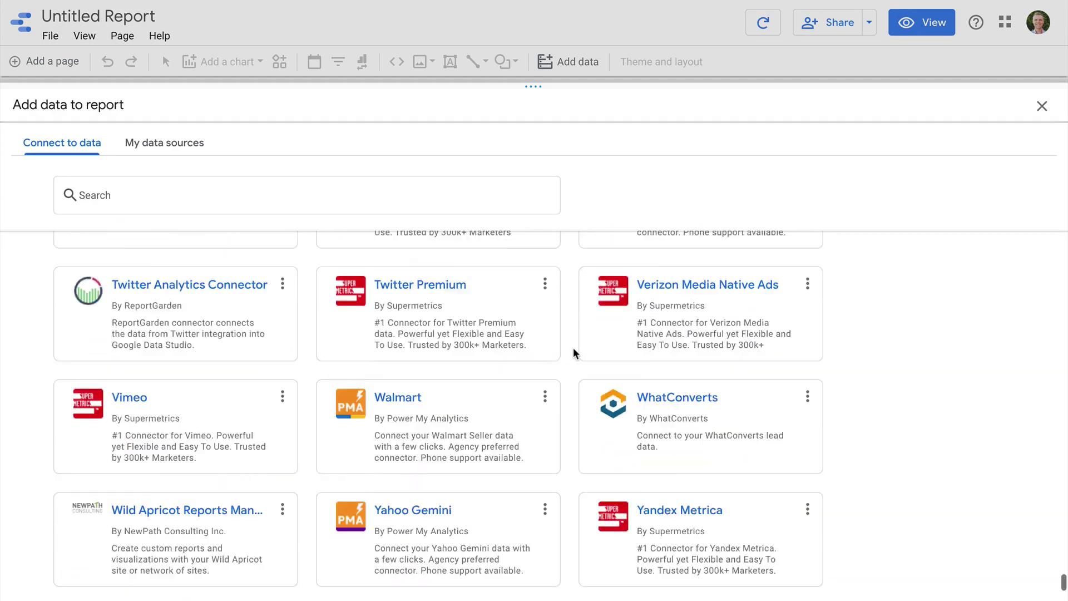
- Search the connectors for "google analytics" and choose the Google Analytics connector made by Google
{"action": "left_click", "coordinate": [304, 193]}
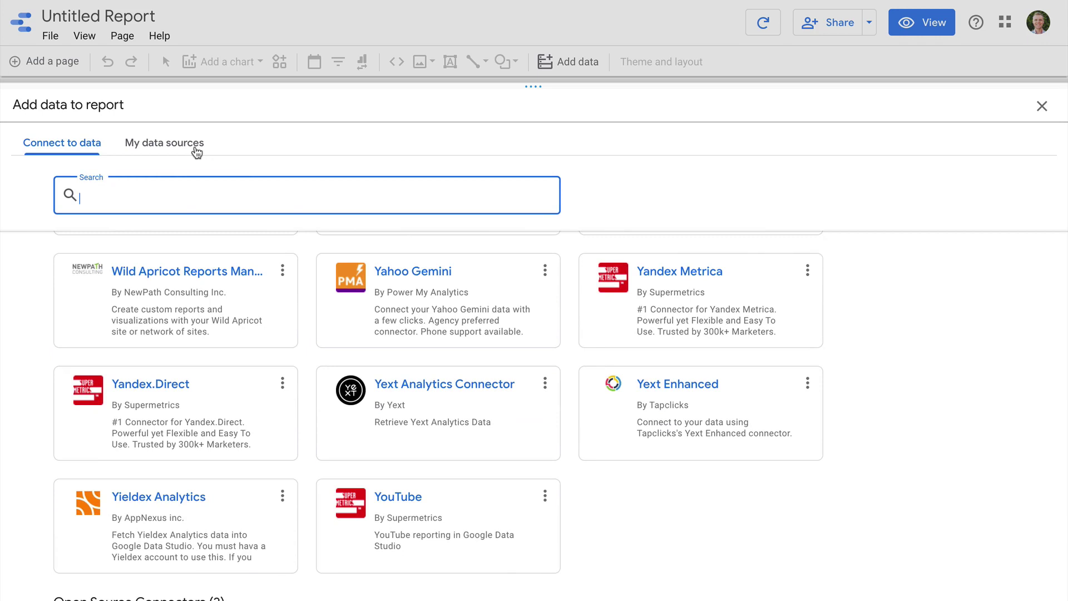
{"action": "type", "text": "google analytics"}
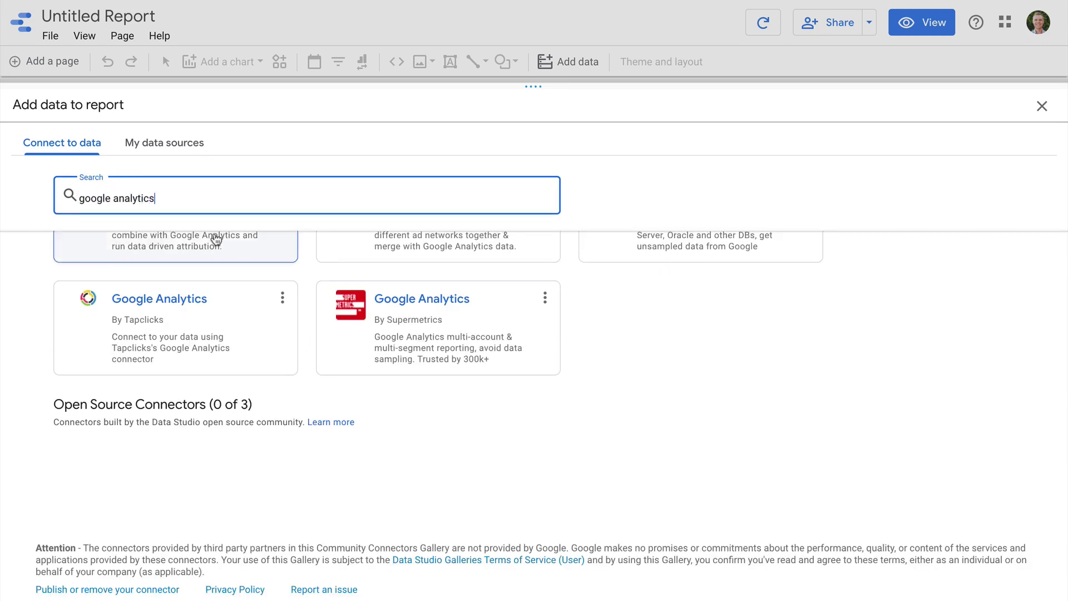
{"action": "scroll", "coordinate": [214, 238], "scroll_direction": "up", "scroll_amount": 5}
{"action": "left_click", "coordinate": [192, 338]}
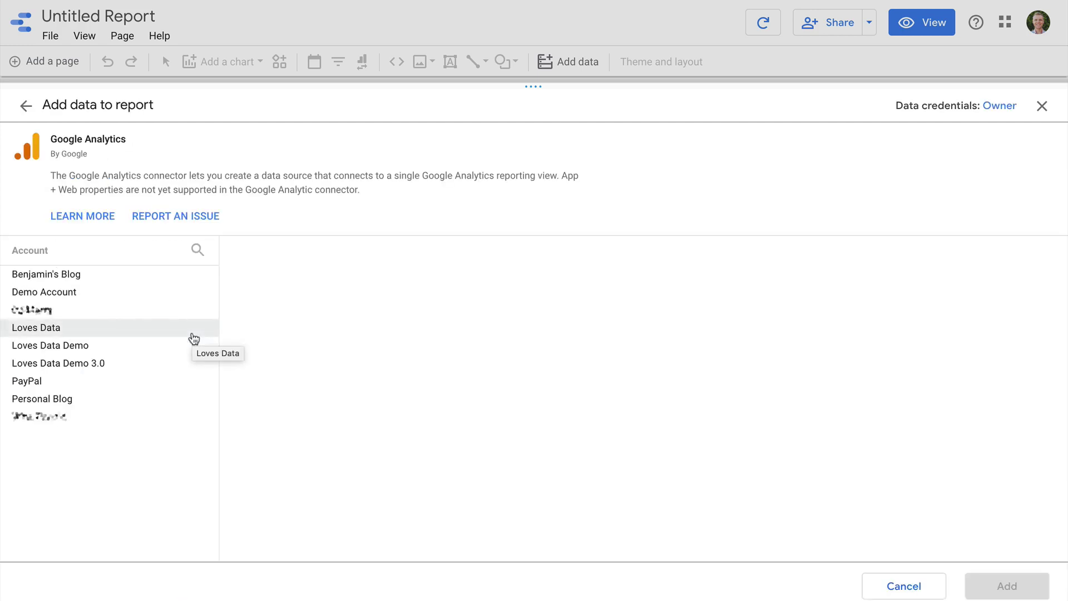
- Add the 1 Master View of the Google Merchandise Store property in Demo Account to the report as its data source
{"action": "left_click", "coordinate": [185, 293]}
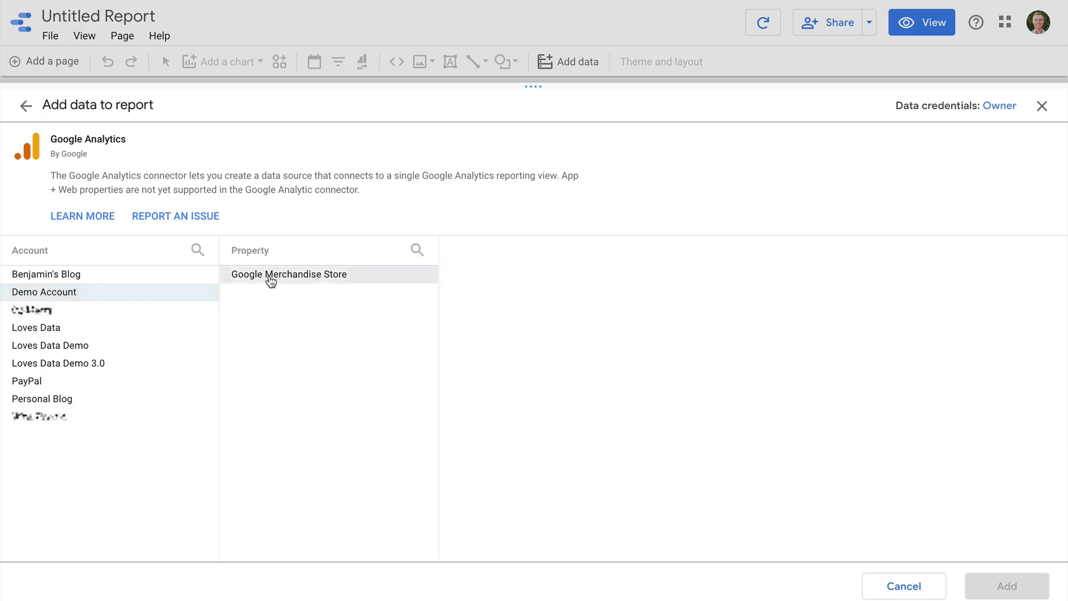
{"action": "left_click", "coordinate": [271, 280]}
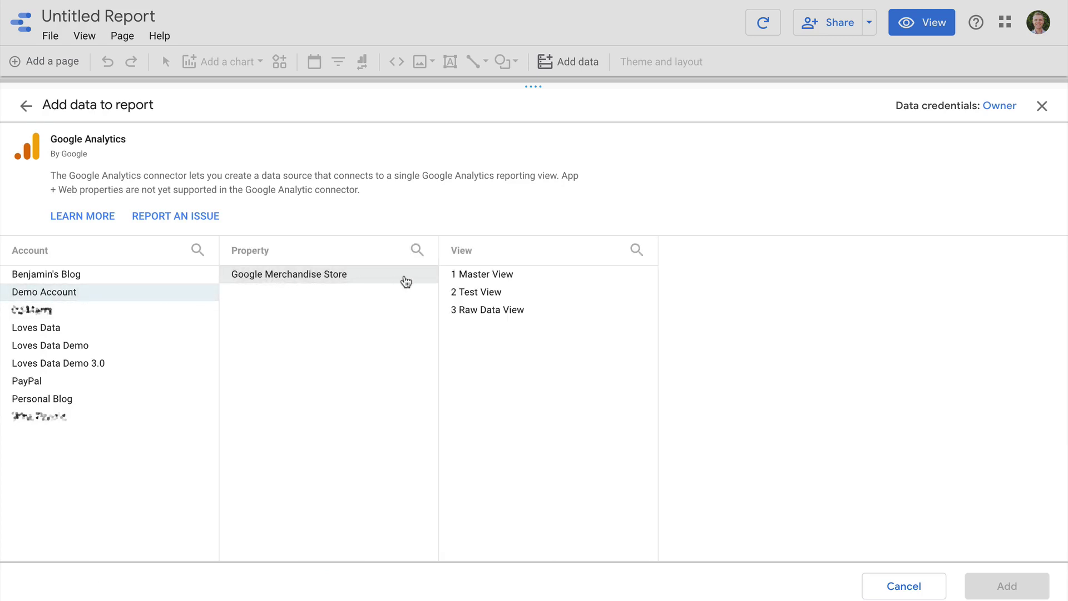
{"action": "left_click", "coordinate": [566, 282]}
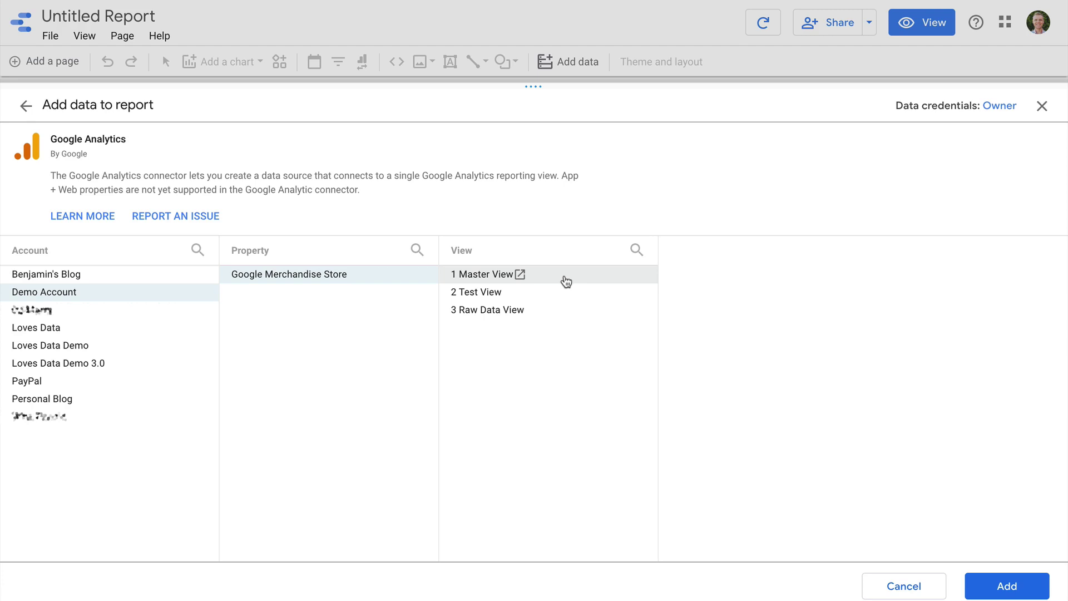
{"action": "left_click", "coordinate": [1006, 585]}
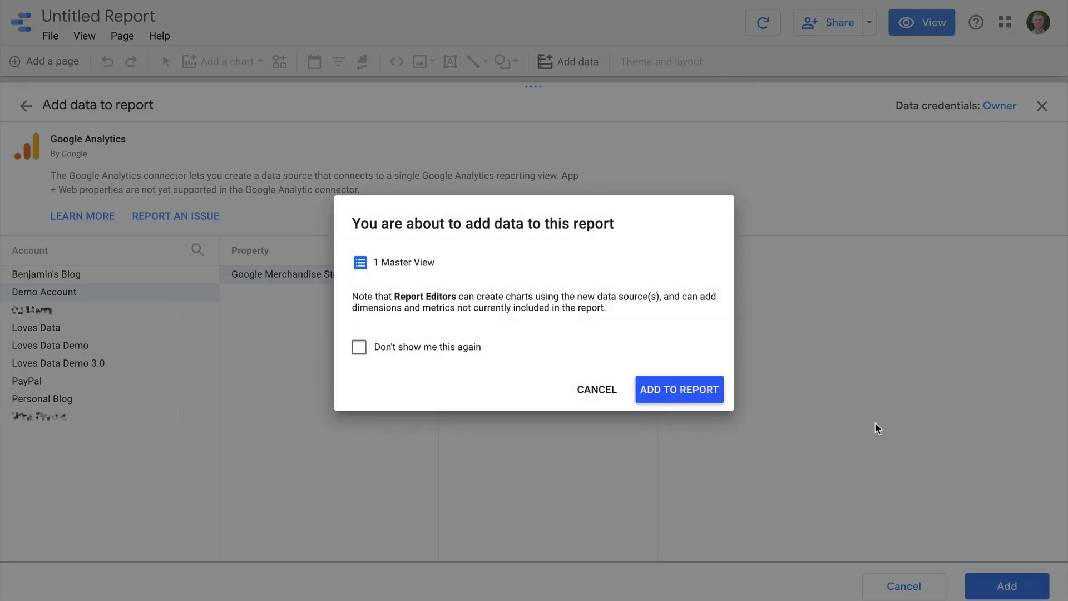
{"action": "left_click", "coordinate": [716, 394]}
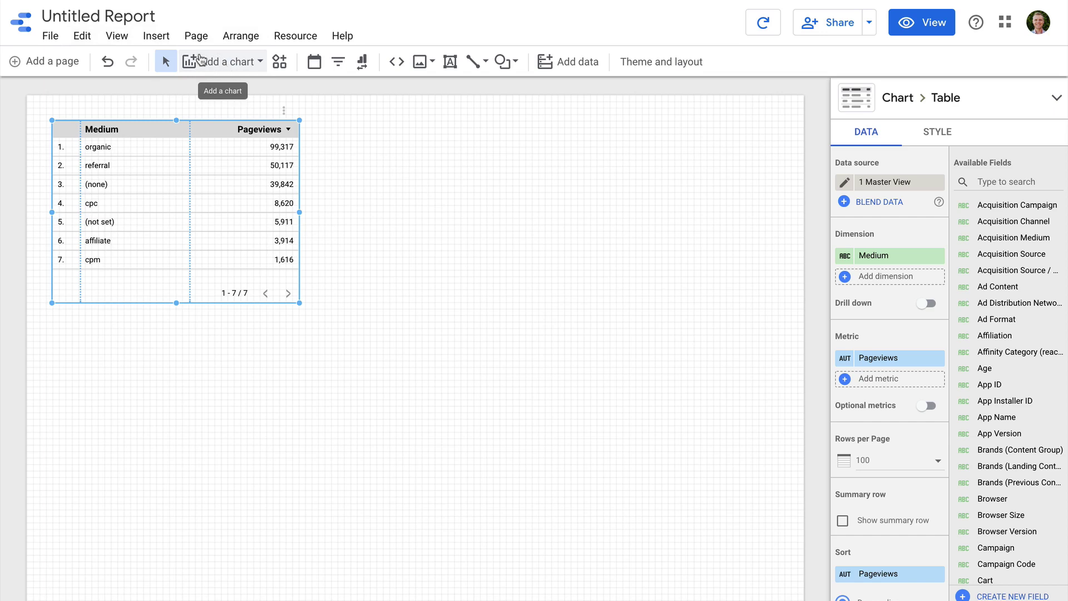
- Examine the chart types that can be added and the data settings of the selected table
{"action": "left_click", "coordinate": [156, 35]}
{"action": "left_click", "coordinate": [164, 39]}
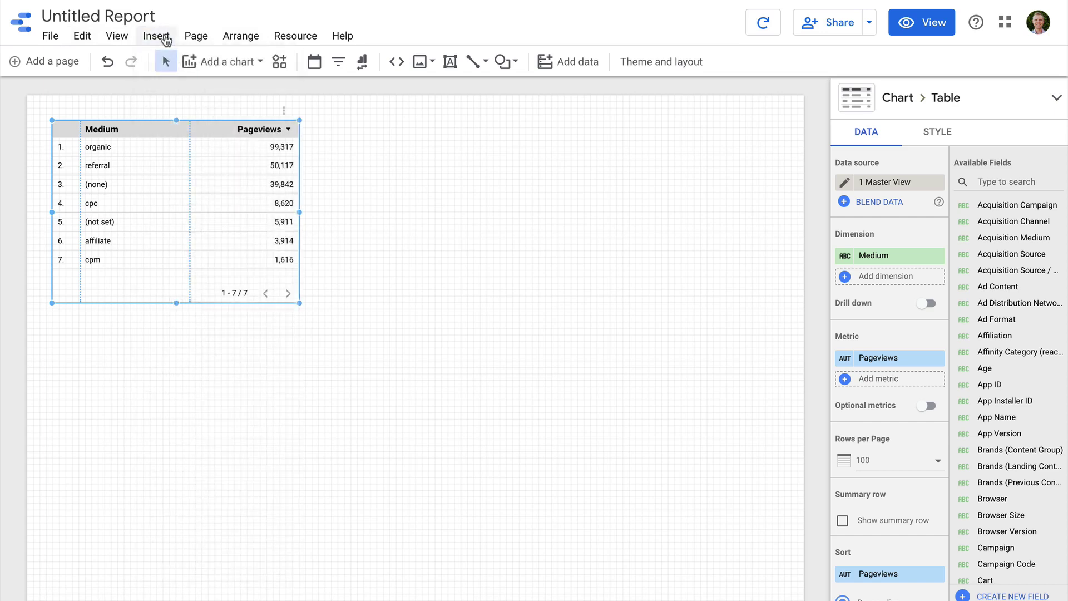
{"action": "left_click", "coordinate": [222, 61]}
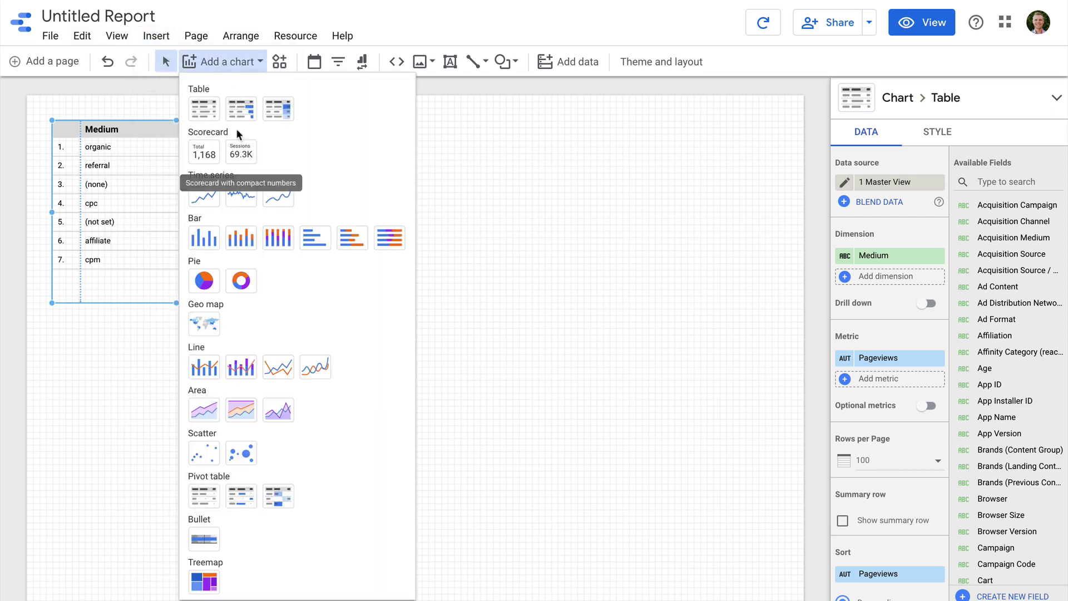
{"action": "left_click", "coordinate": [230, 62]}
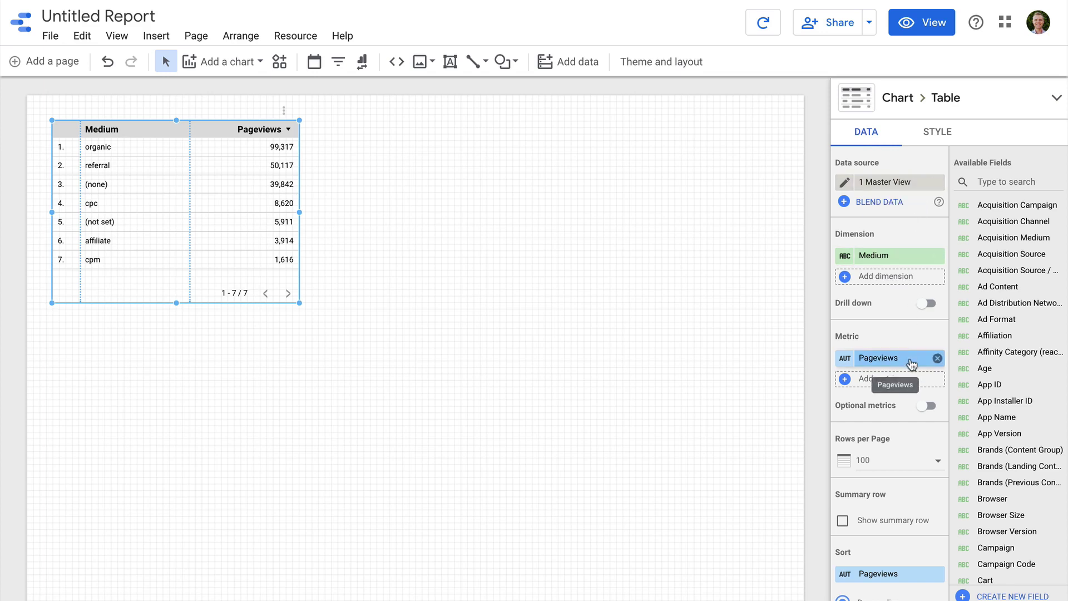
{"action": "scroll", "coordinate": [904, 330], "scroll_direction": "down", "scroll_amount": 4}
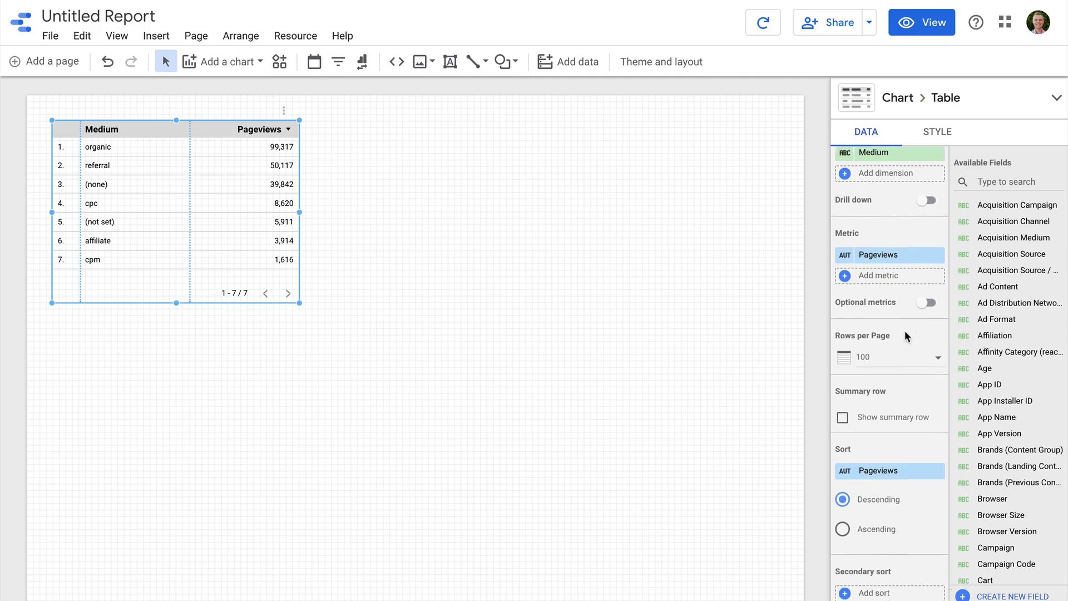
{"action": "scroll", "coordinate": [905, 331], "scroll_direction": "down", "scroll_amount": 5}
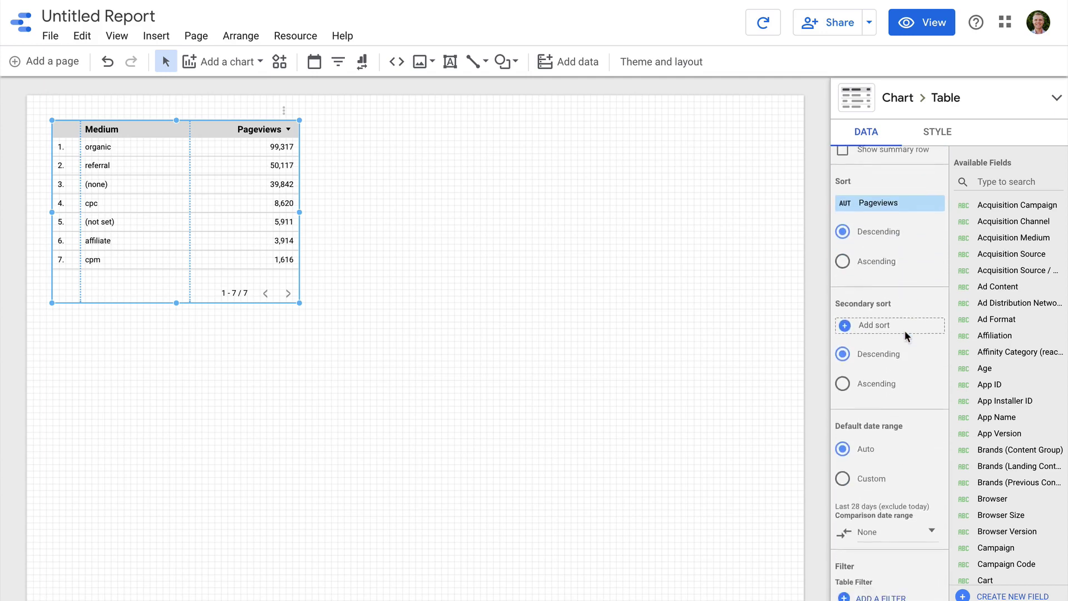
{"action": "scroll", "coordinate": [905, 331], "scroll_direction": "up", "scroll_amount": 5}
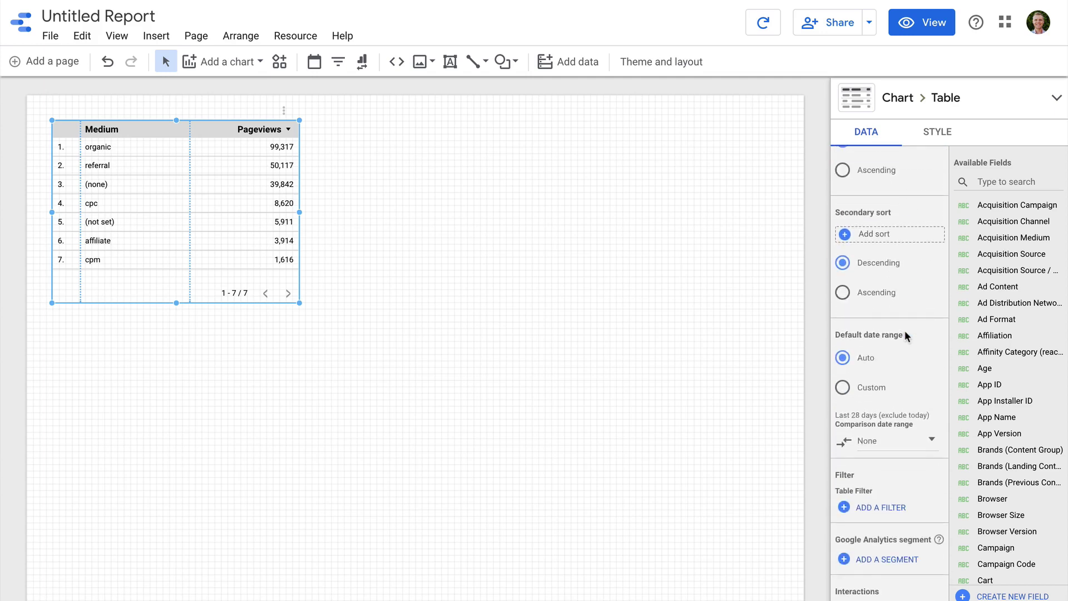
{"action": "scroll", "coordinate": [904, 331], "scroll_direction": "up", "scroll_amount": 4}
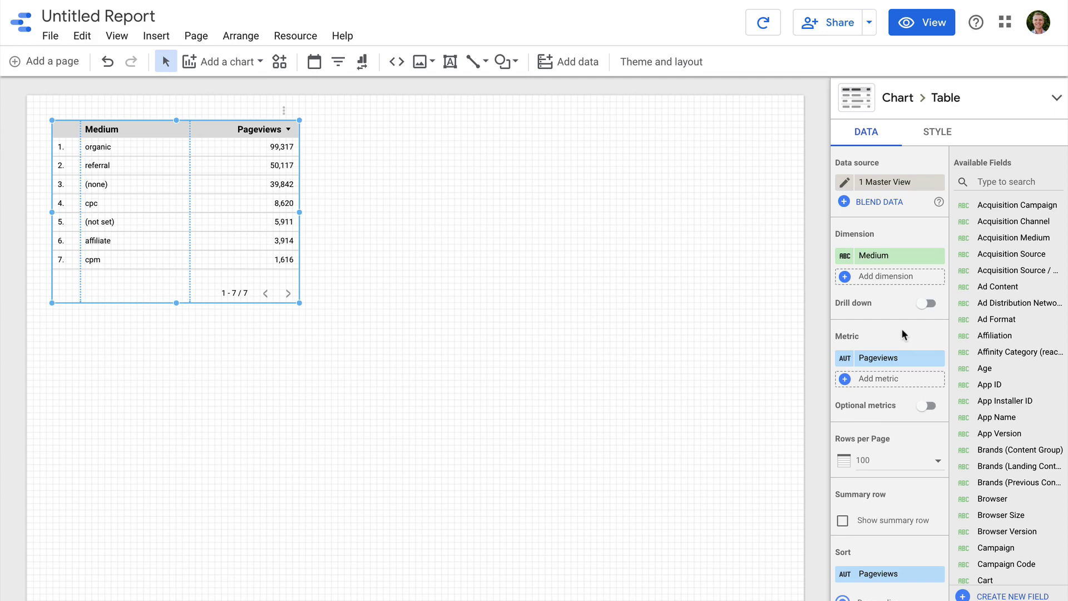
- Change the table's dimension from Medium to Default Channel Grouping
{"action": "left_click", "coordinate": [899, 259]}
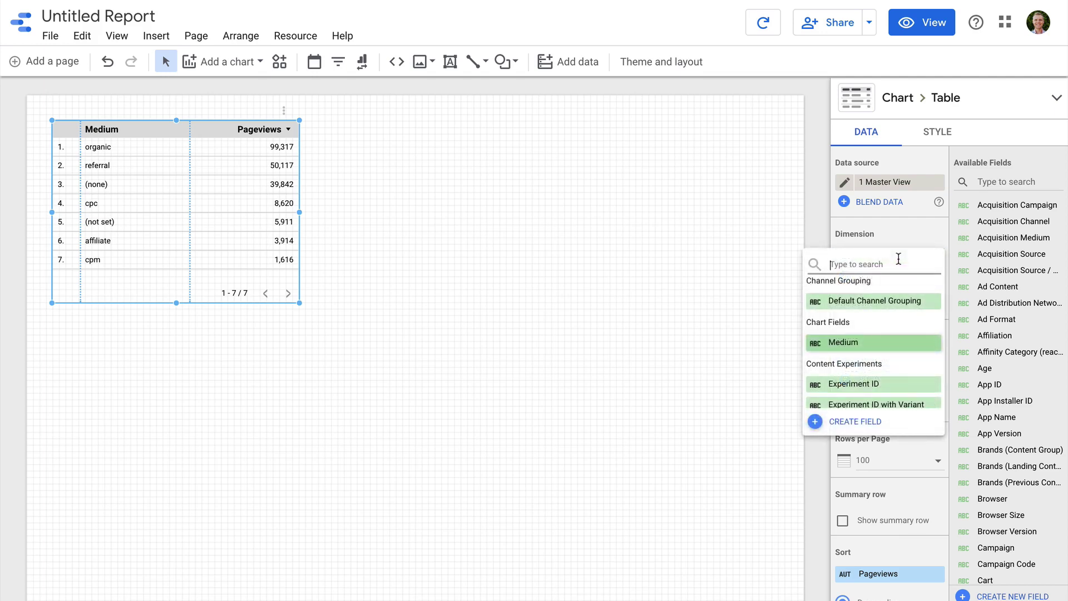
{"action": "type", "text": "defaul"}
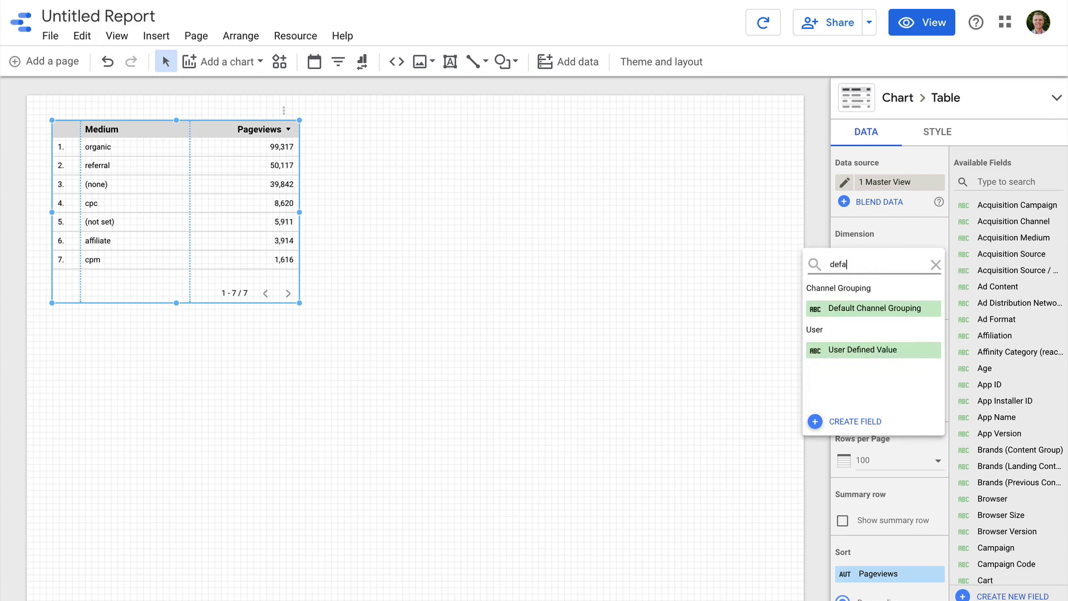
{"action": "left_click", "coordinate": [890, 306]}
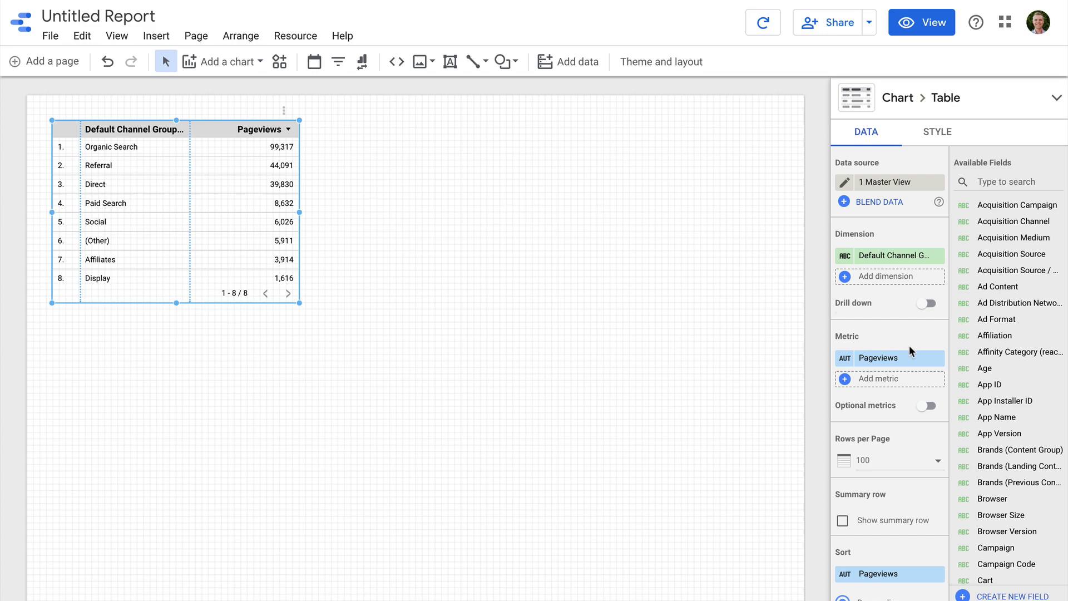
- Add Goal Conversion Rate as a second metric in the table
{"action": "scroll", "coordinate": [988, 332], "scroll_direction": "down", "scroll_amount": 7}
{"action": "scroll", "coordinate": [988, 333], "scroll_direction": "down", "scroll_amount": 20}
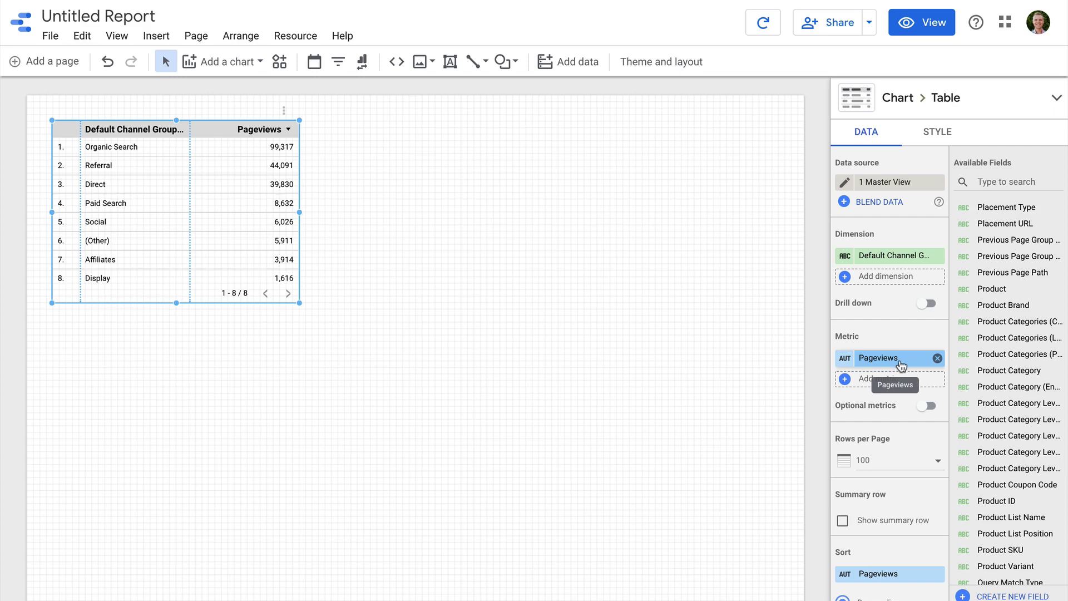
{"action": "left_click", "coordinate": [901, 378]}
{"action": "type", "text": "goal con"}
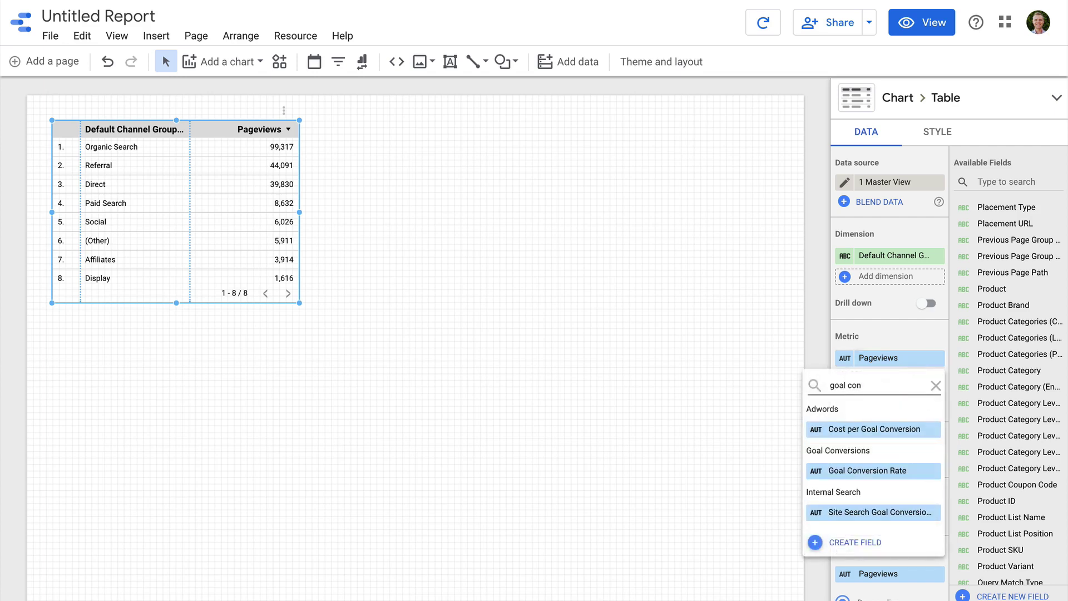
{"action": "left_click", "coordinate": [907, 473]}
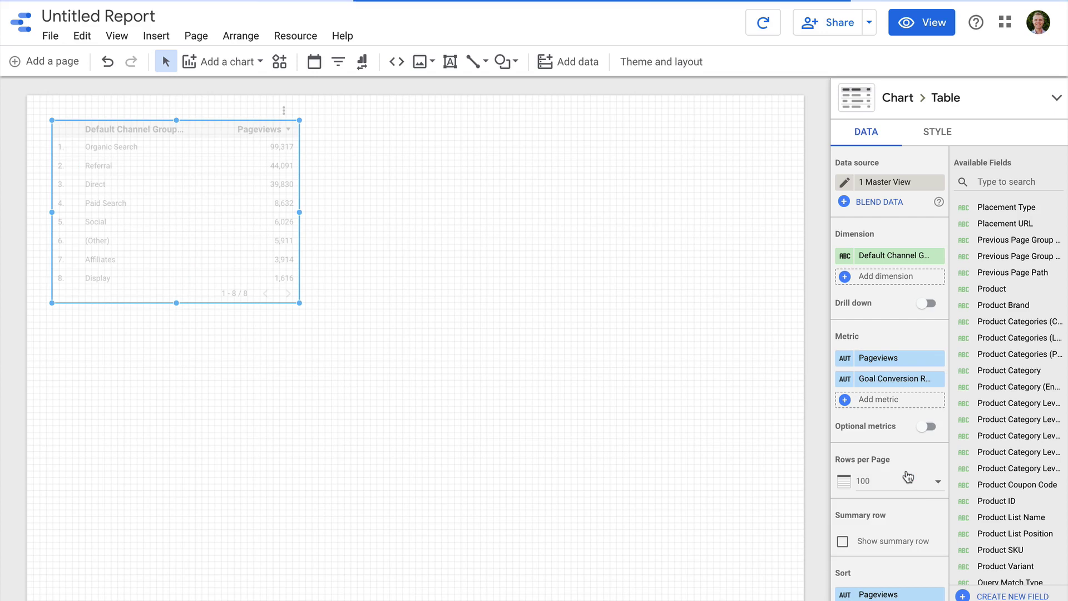
- Replace the table's Pageviews metric with Sessions
{"action": "left_click", "coordinate": [908, 361]}
{"action": "type", "text": "sessions"}
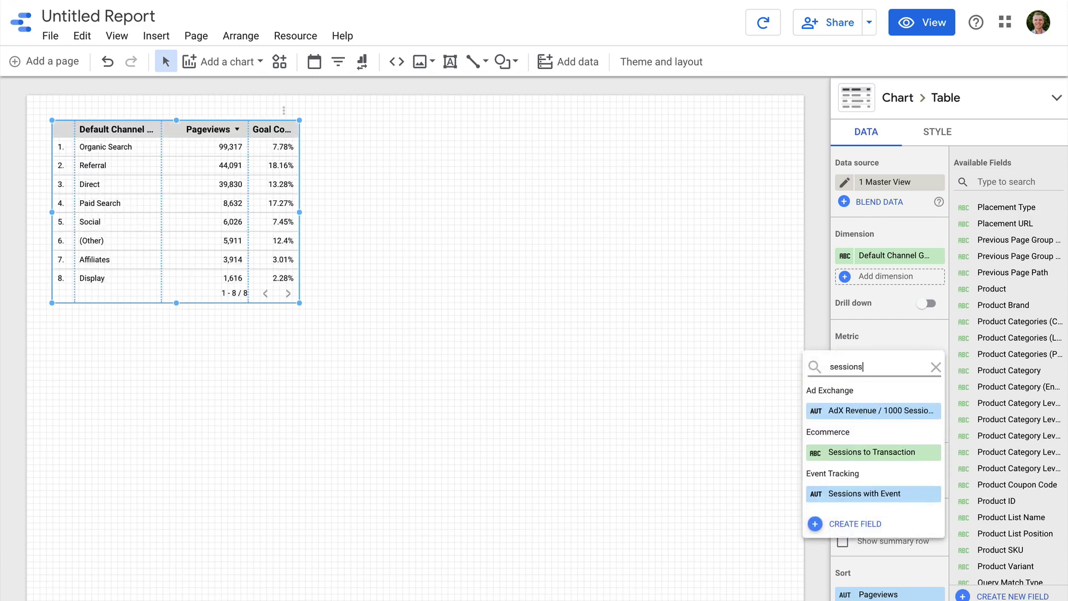
{"action": "scroll", "coordinate": [893, 429], "scroll_direction": "down", "scroll_amount": 3}
{"action": "scroll", "coordinate": [892, 429], "scroll_direction": "up", "scroll_amount": 3}
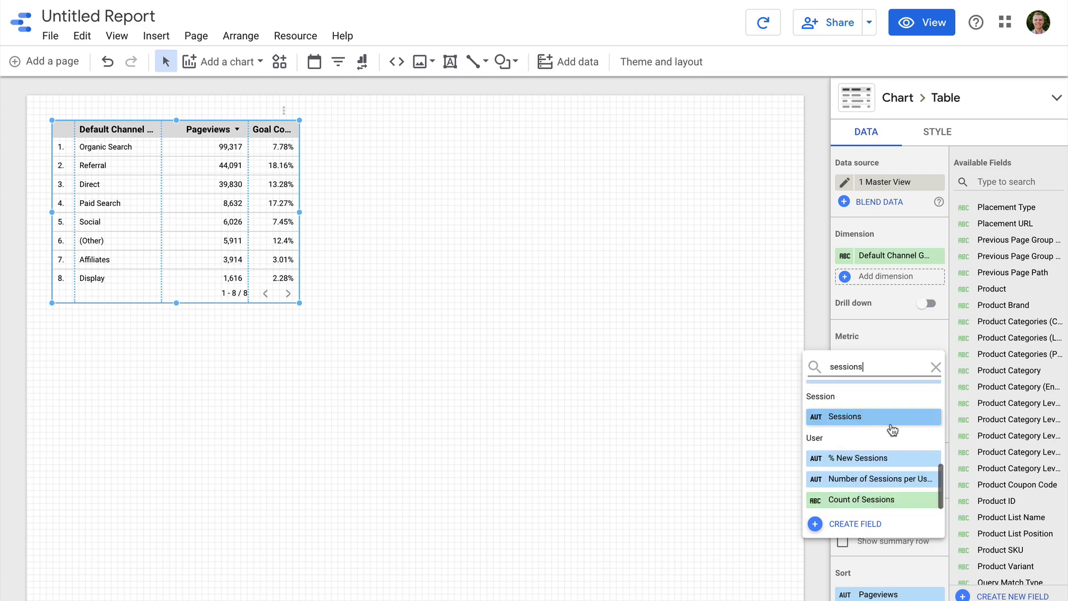
{"action": "left_click", "coordinate": [872, 417]}
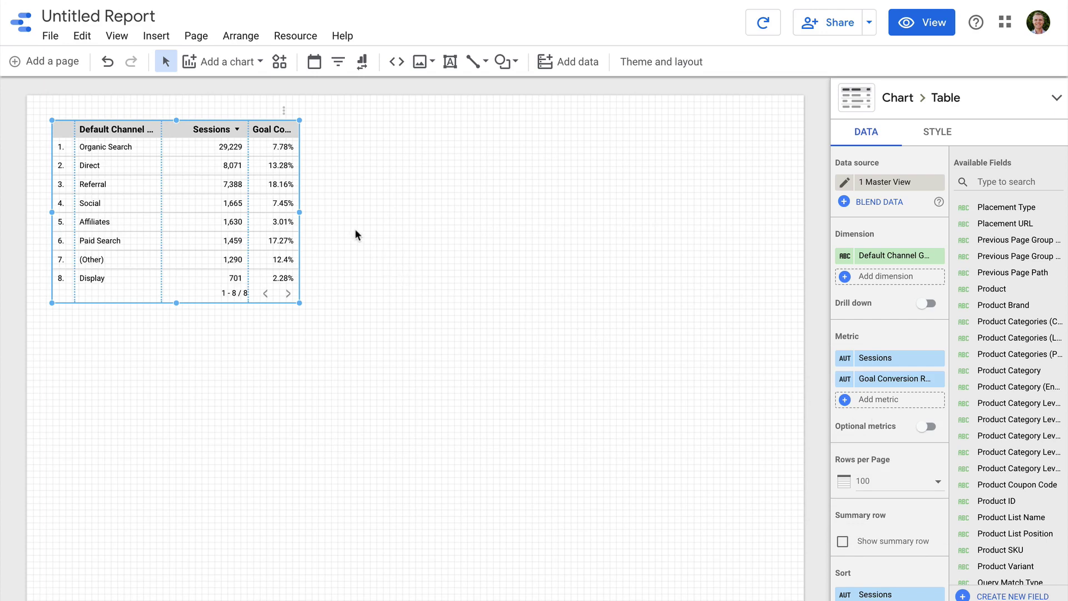
- Enlarge the table in width and height, and widen its columns so the channel grouping names and headers have more room
{"action": "left_click_drag", "start_coordinate": [301, 213], "coordinate": [388, 217]}
{"action": "mouse_move", "coordinate": [220, 304]}
{"action": "left_mouse_down"}
{"action": "mouse_move", "coordinate": [219, 342]}
{"action": "mouse_move", "coordinate": [217, 325]}
{"action": "left_mouse_up"}
{"action": "left_click_drag", "start_coordinate": [200, 197], "coordinate": [232, 197]}
{"action": "left_click_drag", "start_coordinate": [315, 189], "coordinate": [310, 187]}
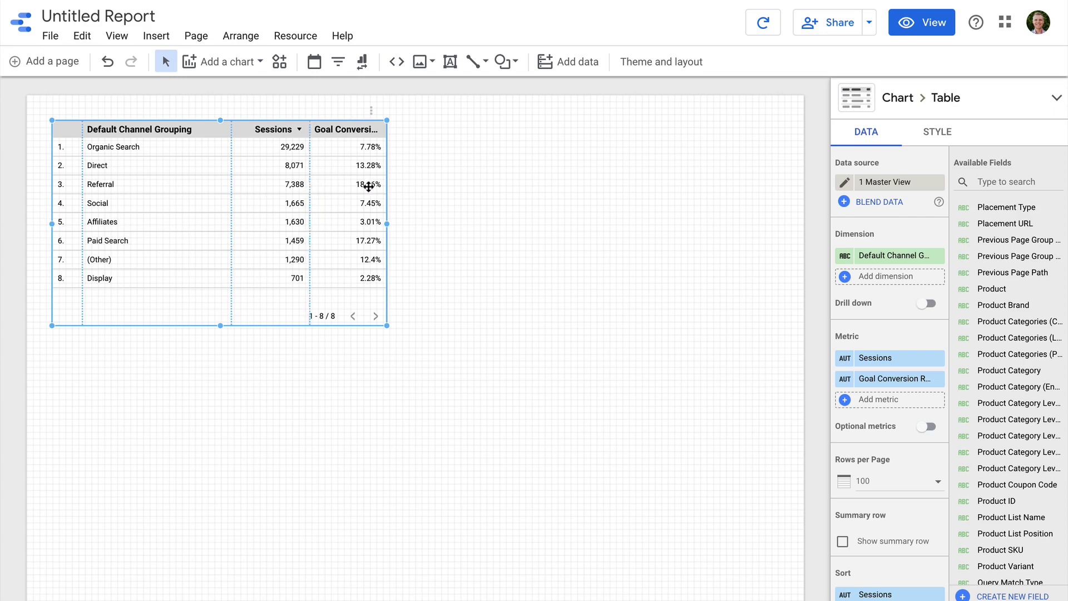
- Display the table's Sessions column as bars with the numbers shown
{"action": "left_click", "coordinate": [938, 133]}
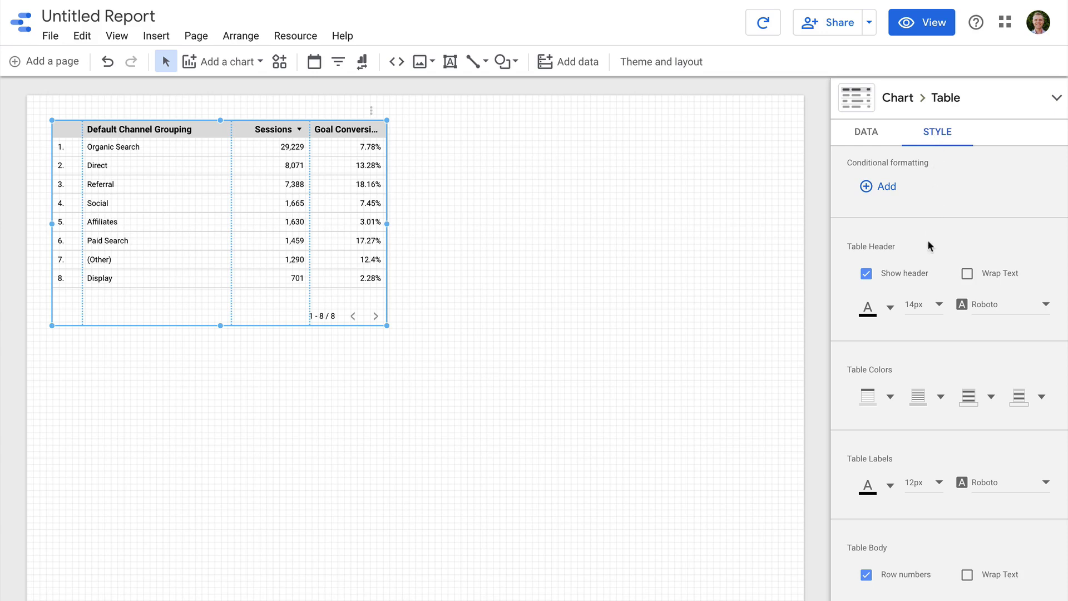
{"action": "scroll", "coordinate": [927, 245], "scroll_direction": "down", "scroll_amount": 7}
{"action": "scroll", "coordinate": [927, 245], "scroll_direction": "down", "scroll_amount": 6}
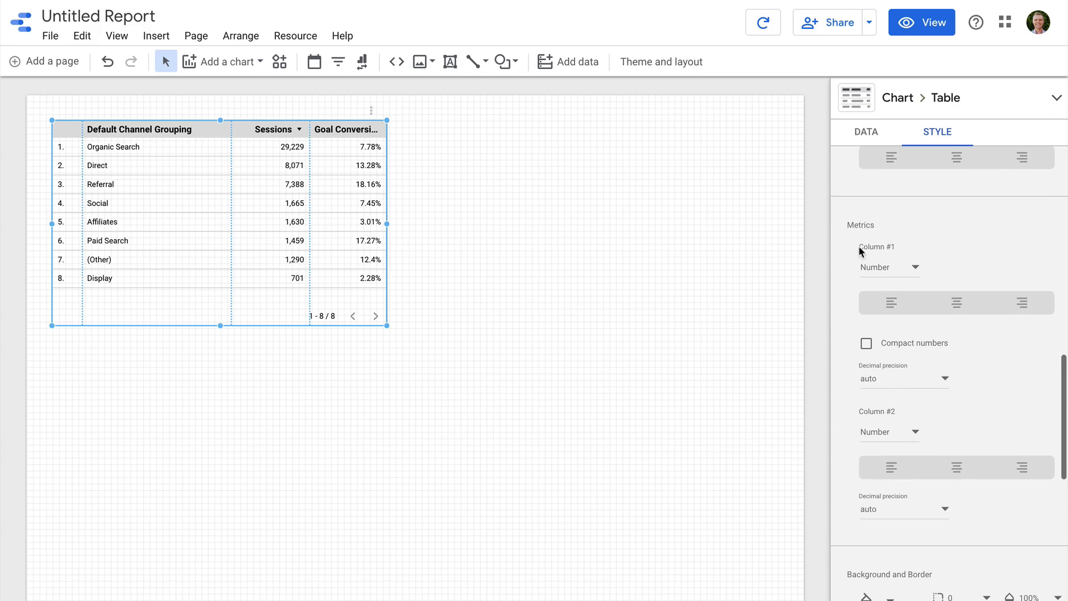
{"action": "left_click", "coordinate": [902, 272]}
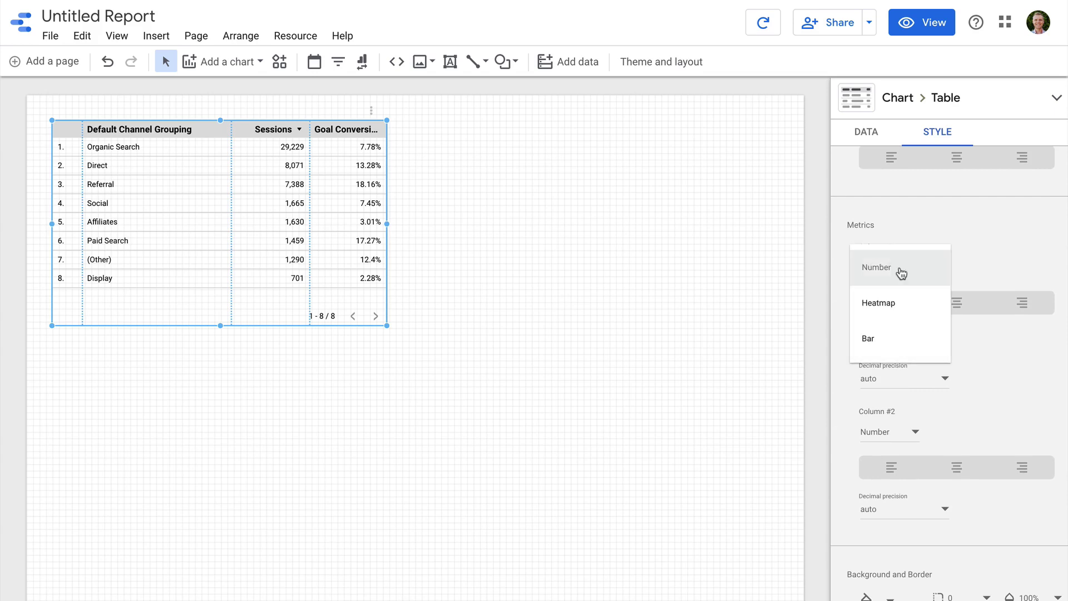
{"action": "left_click", "coordinate": [906, 343]}
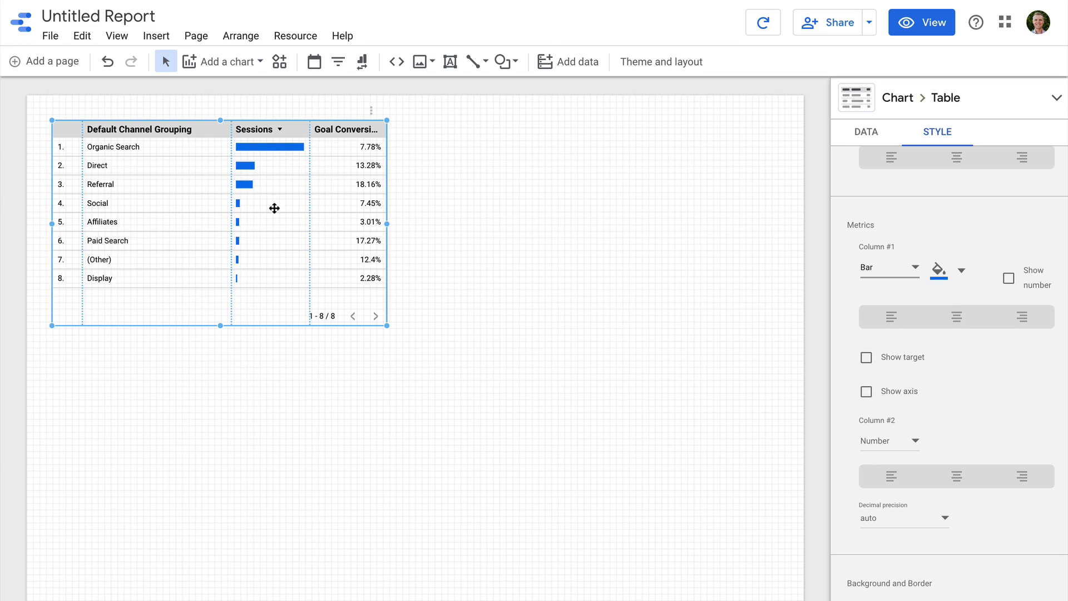
{"action": "left_click", "coordinate": [1009, 282]}
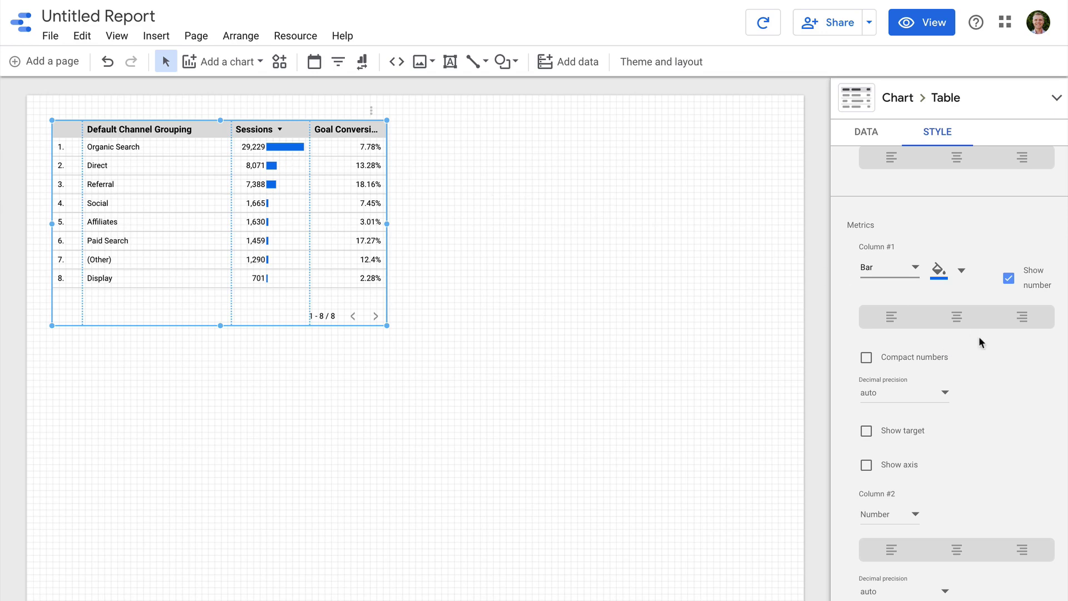
- Display the Goal Conversion Rate column as bars with the numbers shown
{"action": "scroll", "coordinate": [979, 337], "scroll_direction": "down", "scroll_amount": 4}
{"action": "scroll", "coordinate": [980, 336], "scroll_direction": "down", "scroll_amount": 1}
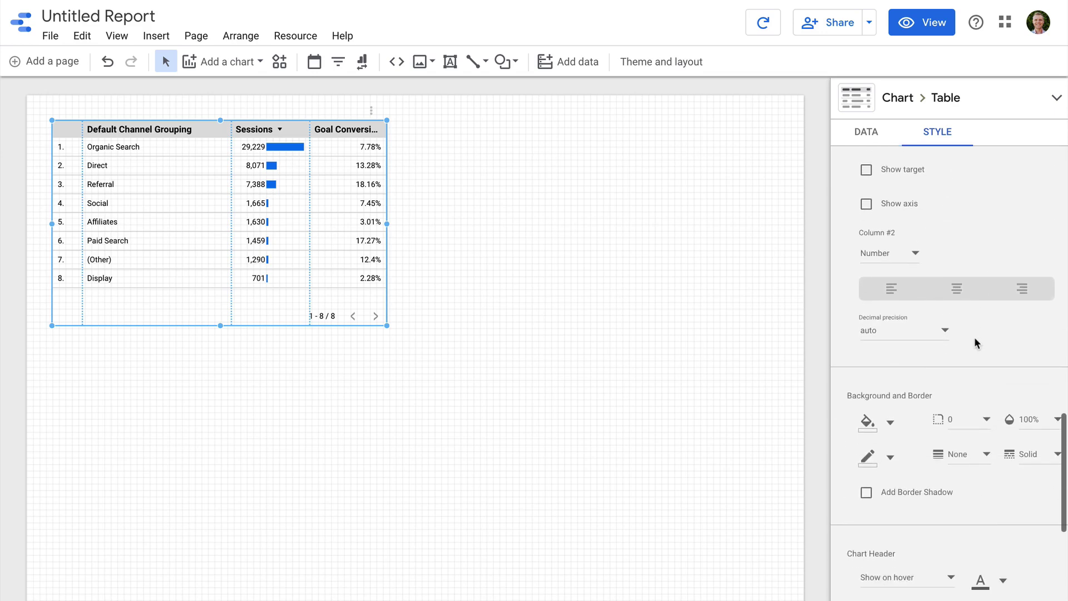
{"action": "left_click", "coordinate": [902, 257]}
{"action": "left_click", "coordinate": [896, 325]}
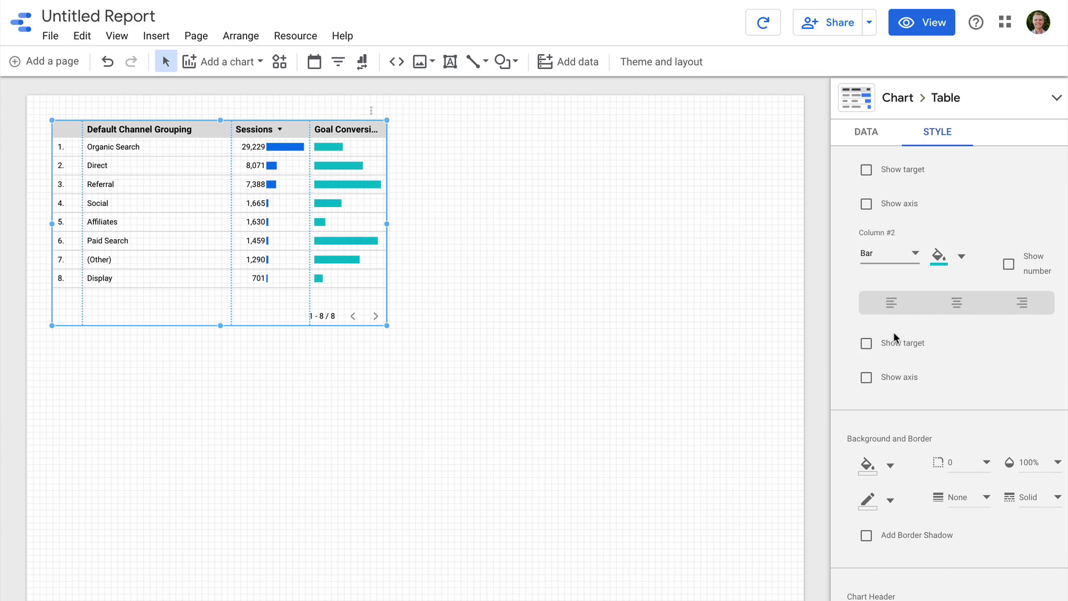
{"action": "left_click", "coordinate": [1009, 264]}
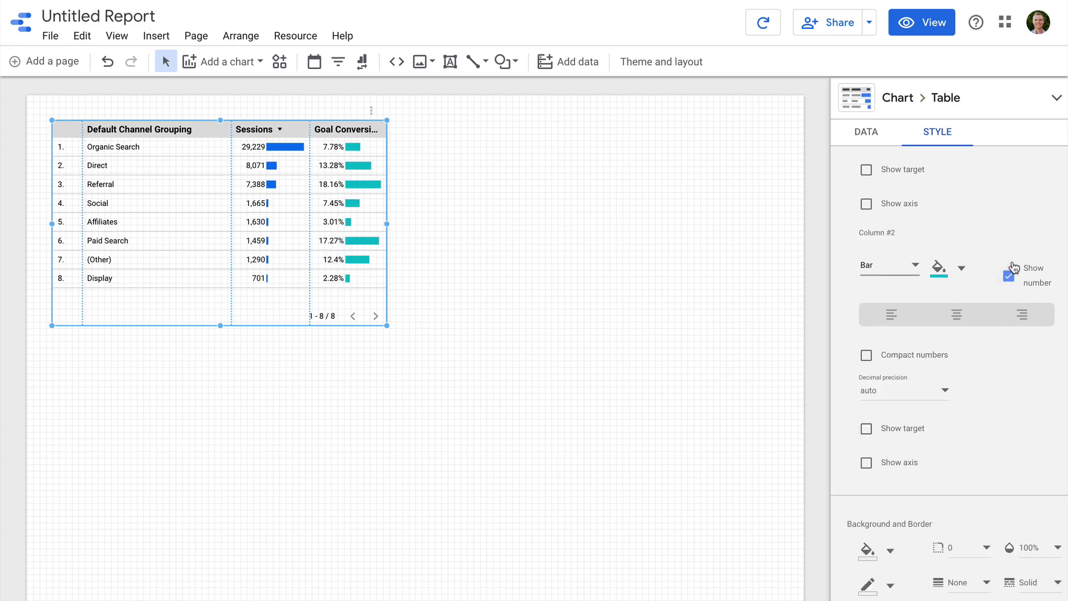
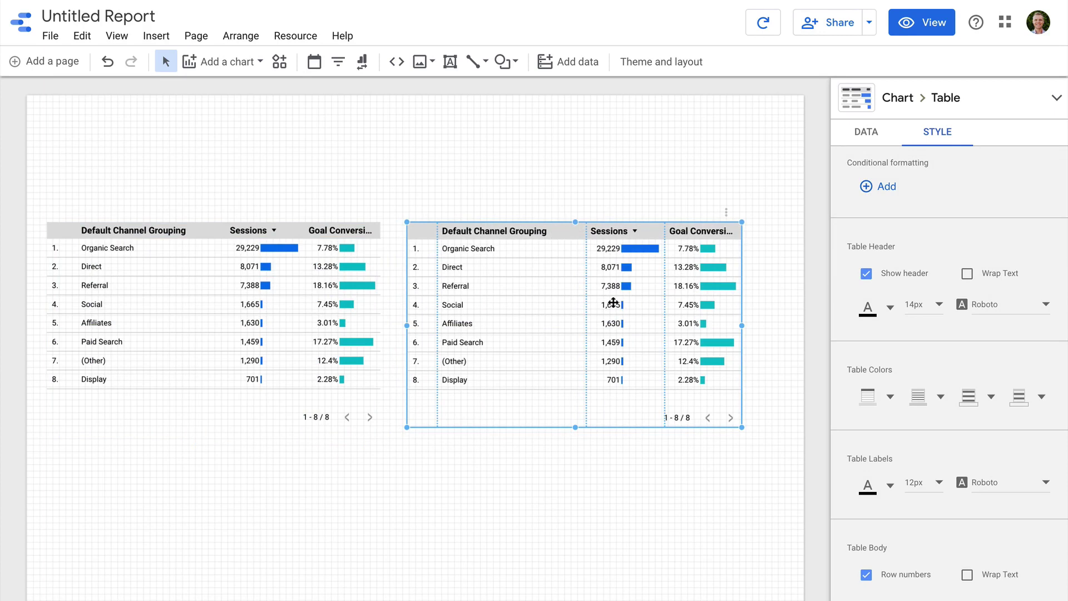
- Change the copied table's dimension from Default Channel Grouping to Source
{"action": "left_click", "coordinate": [866, 140]}
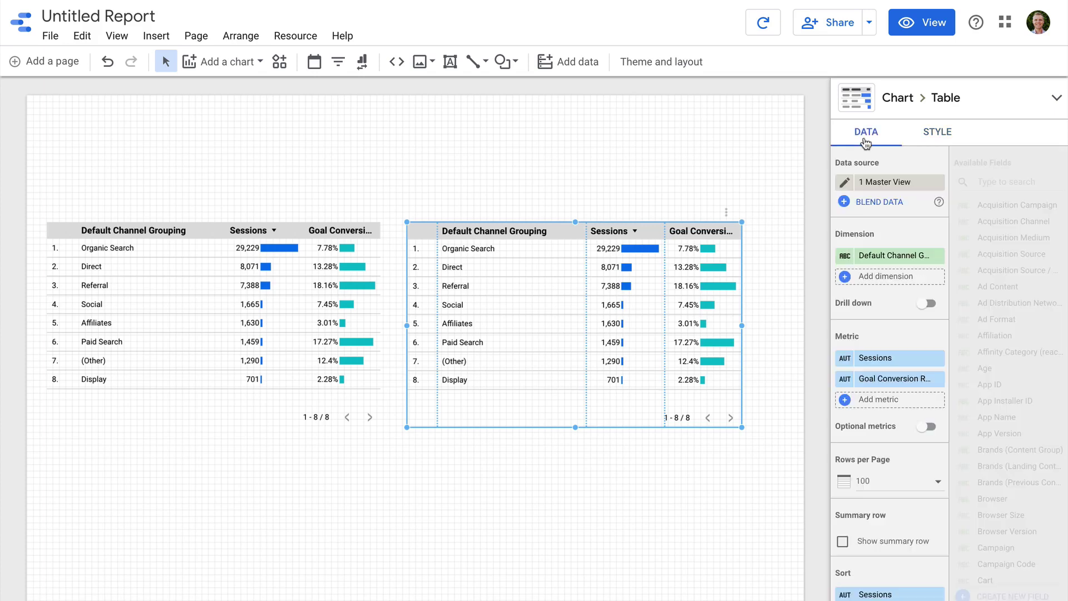
{"action": "left_click", "coordinate": [885, 255]}
{"action": "type", "text": "source"}
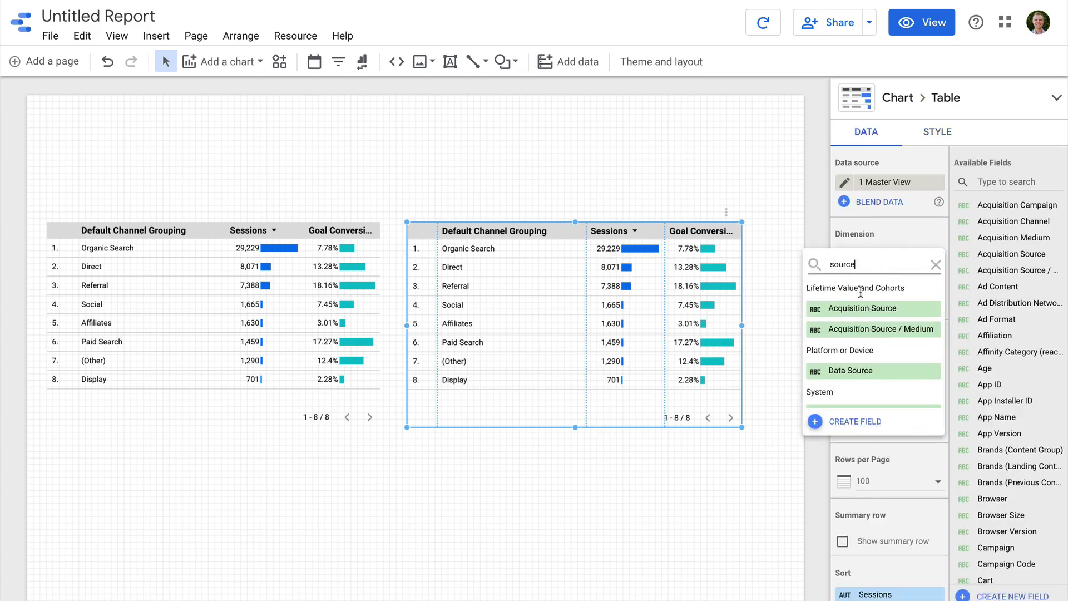
{"action": "scroll", "coordinate": [863, 312], "scroll_direction": "down", "scroll_amount": 3}
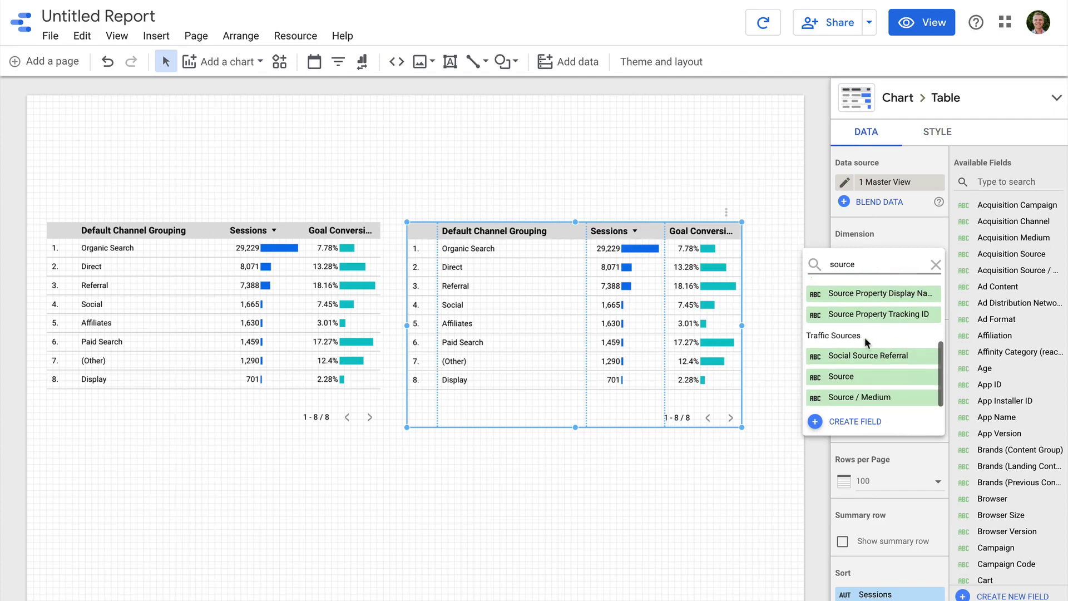
{"action": "left_click", "coordinate": [841, 376]}
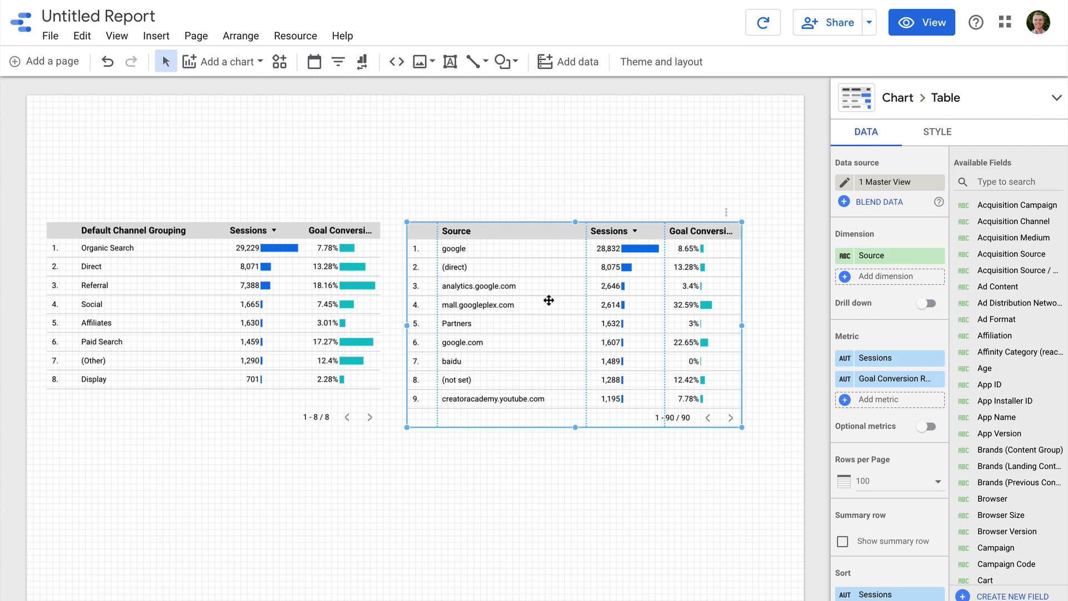
- Apply the Referral Traffic system segment to the Source table
{"action": "scroll", "coordinate": [888, 416], "scroll_direction": "down", "scroll_amount": 4}
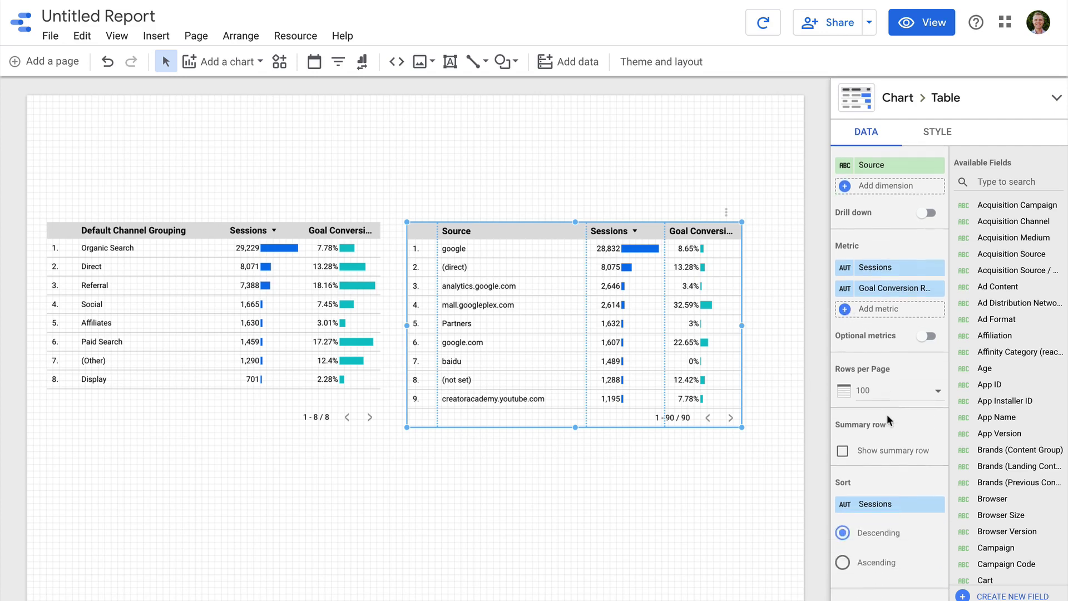
{"action": "scroll", "coordinate": [887, 414], "scroll_direction": "down", "scroll_amount": 10}
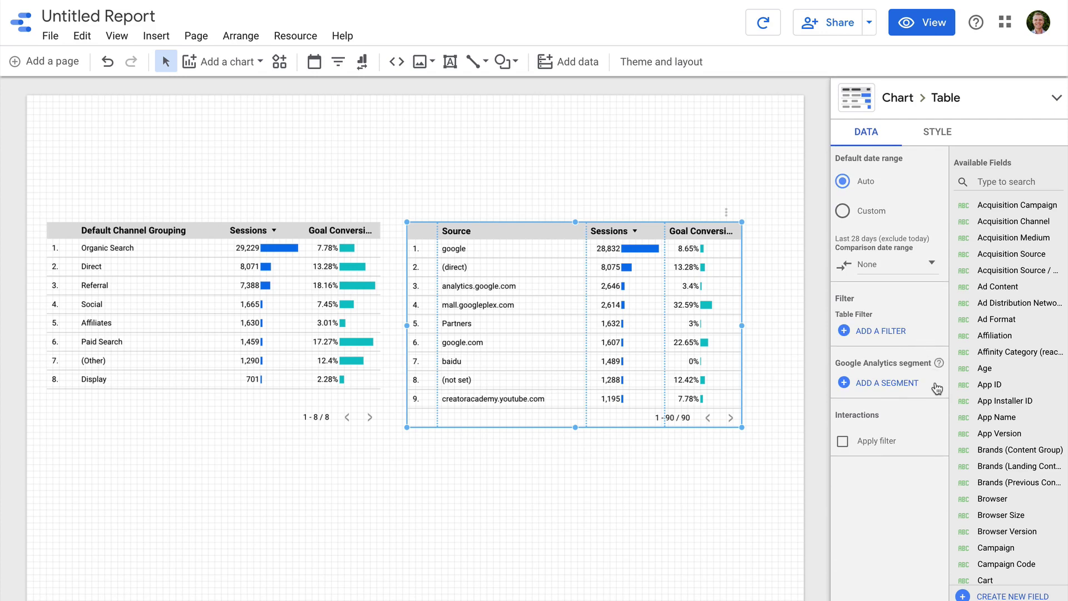
{"action": "left_click", "coordinate": [890, 386]}
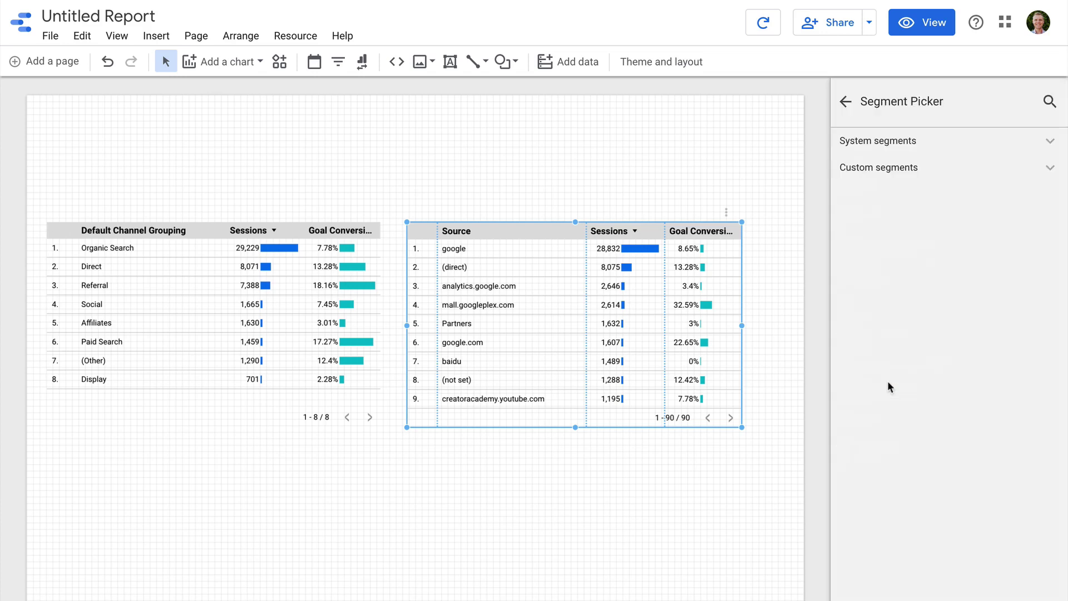
{"action": "left_click", "coordinate": [930, 141]}
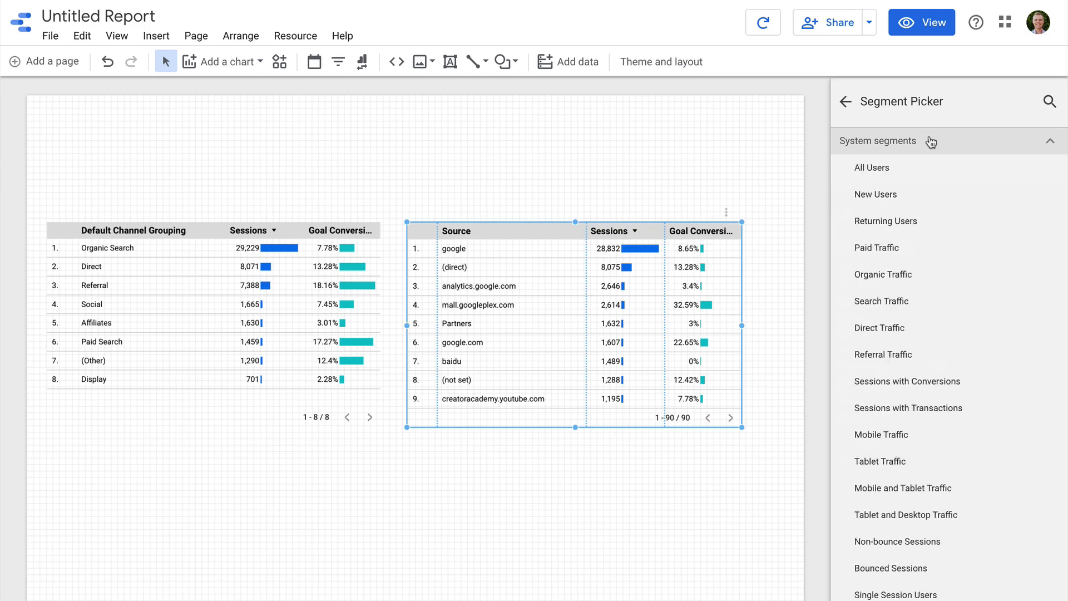
{"action": "left_click", "coordinate": [923, 353]}
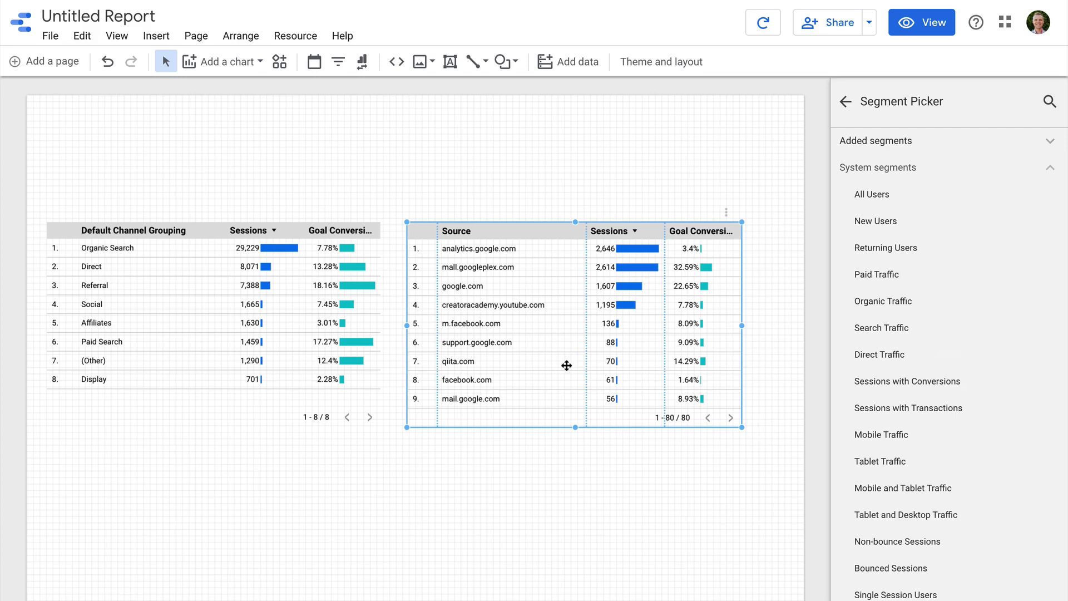
- Place a copy of the Source table below the Default Channel Grouping table and align the tables on the page
{"action": "left_click_drag", "start_coordinate": [565, 365], "coordinate": [203, 453]}
{"action": "scroll", "coordinate": [414, 441], "scroll_direction": "down", "scroll_amount": 1}
{"action": "scroll", "coordinate": [414, 441], "scroll_direction": "down", "scroll_amount": 2}
{"action": "left_click_drag", "start_coordinate": [288, 425], "coordinate": [291, 430]}
{"action": "left_click_drag", "start_coordinate": [306, 264], "coordinate": [310, 275]}
{"action": "left_click_drag", "start_coordinate": [529, 264], "coordinate": [533, 272]}
{"action": "left_click", "coordinate": [364, 381]}
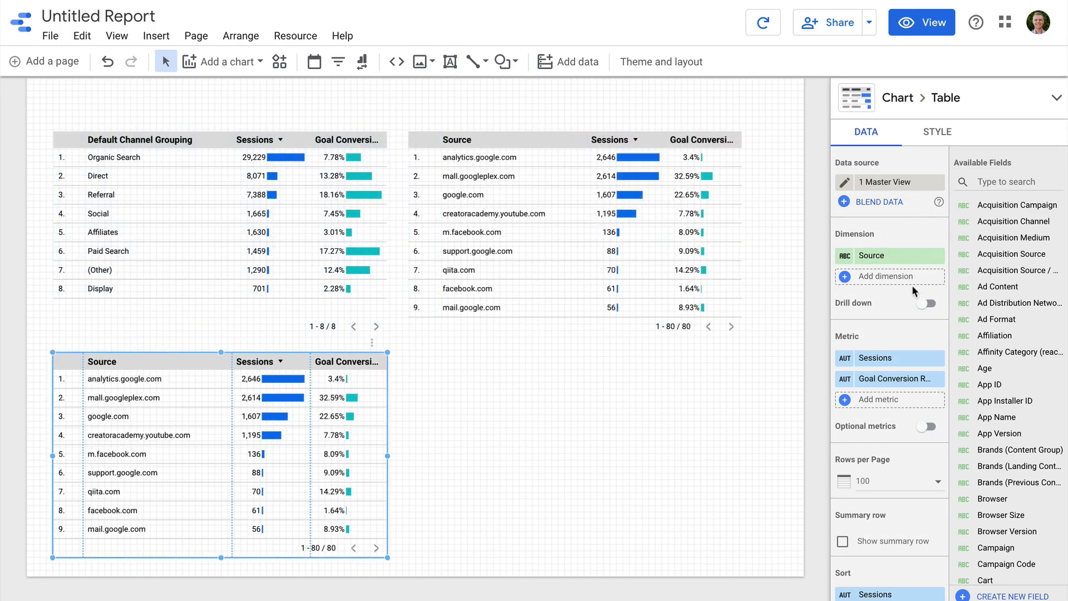
- Change the lower table's dimension to Campaign and remove its Referral Traffic segment
{"action": "left_click", "coordinate": [913, 260]}
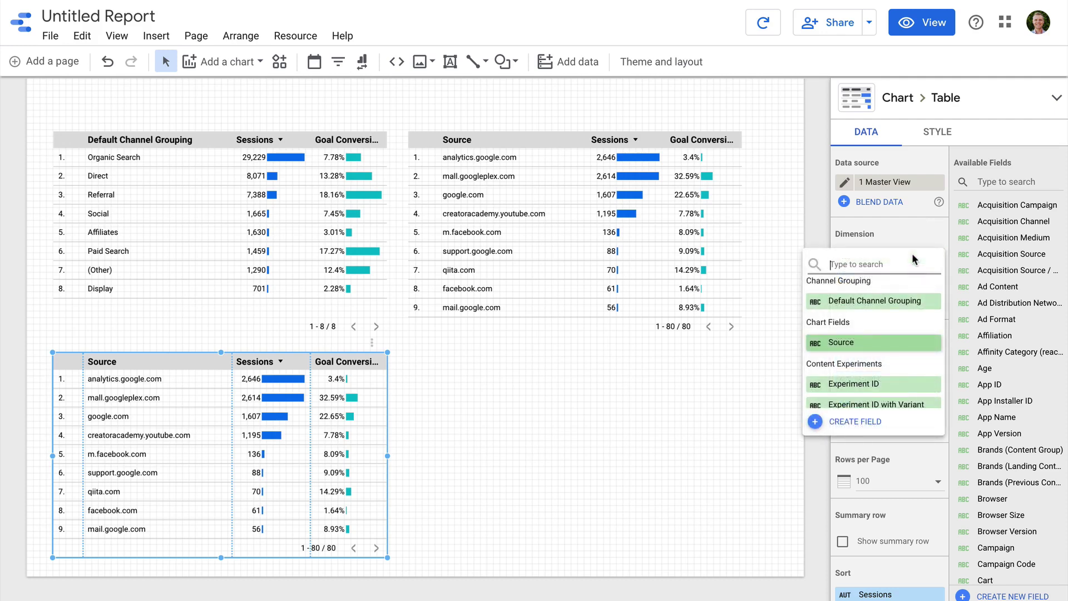
{"action": "type", "text": "campaign"}
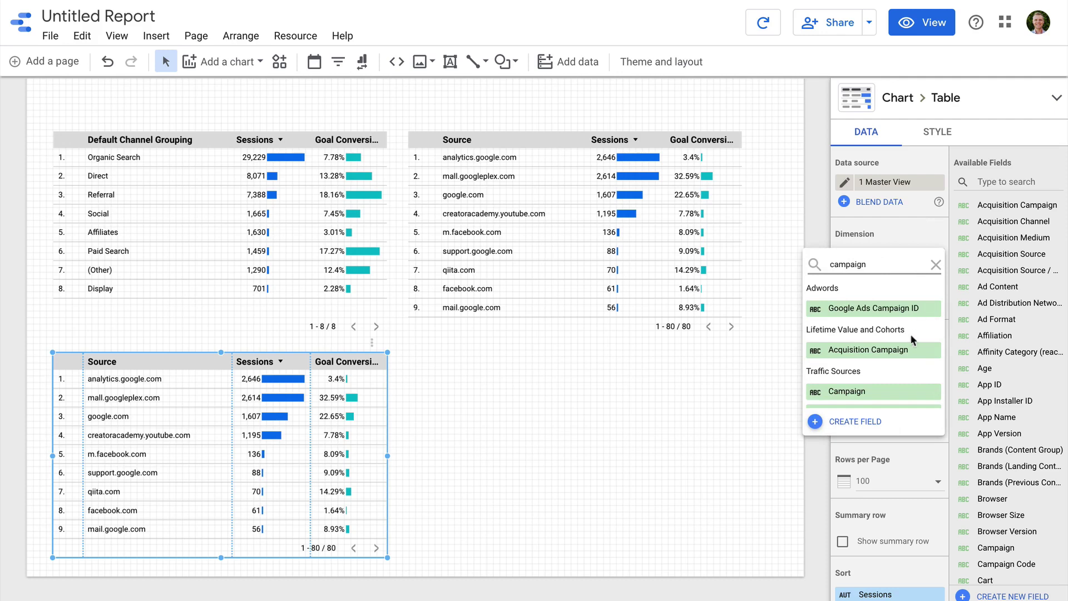
{"action": "left_click", "coordinate": [887, 389]}
{"action": "scroll", "coordinate": [907, 443], "scroll_direction": "down", "scroll_amount": 10}
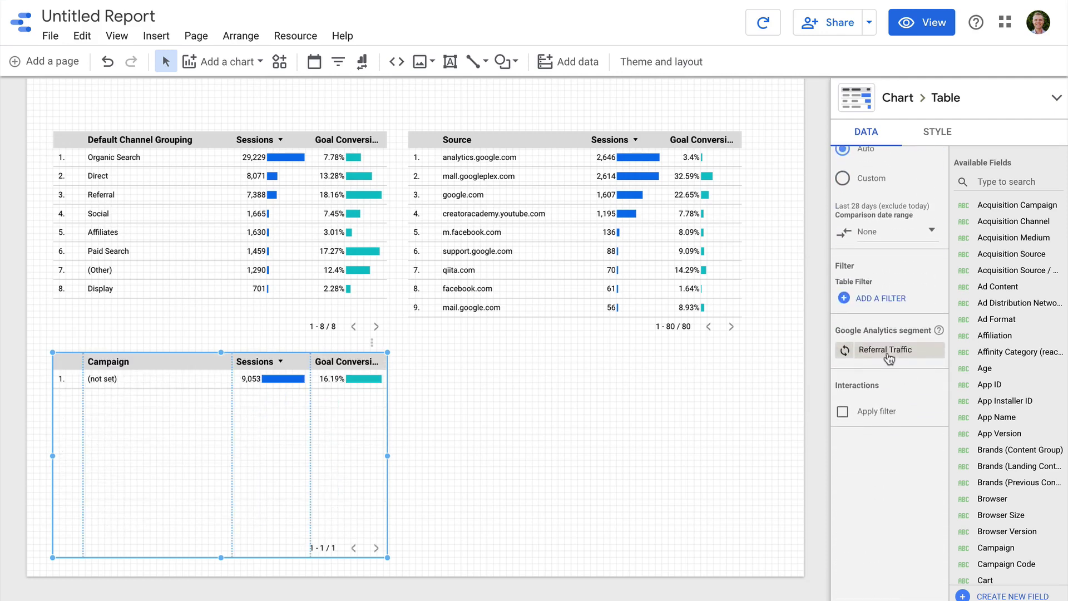
{"action": "left_click", "coordinate": [938, 351]}
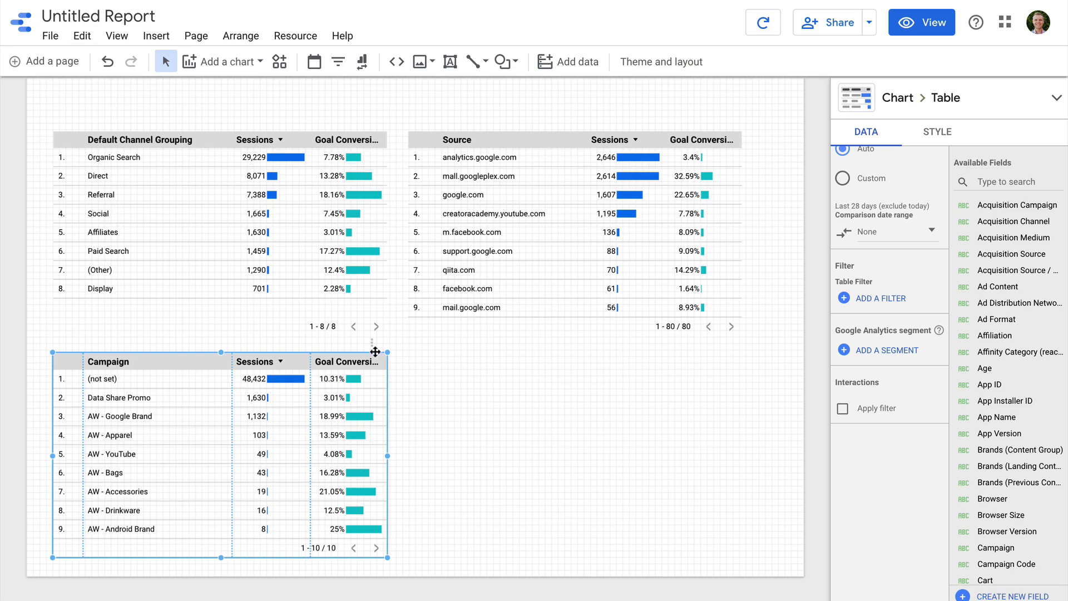
- Create a new filter for the Campaign table named Exclude Unknown Campaigns
{"action": "left_click", "coordinate": [863, 299]}
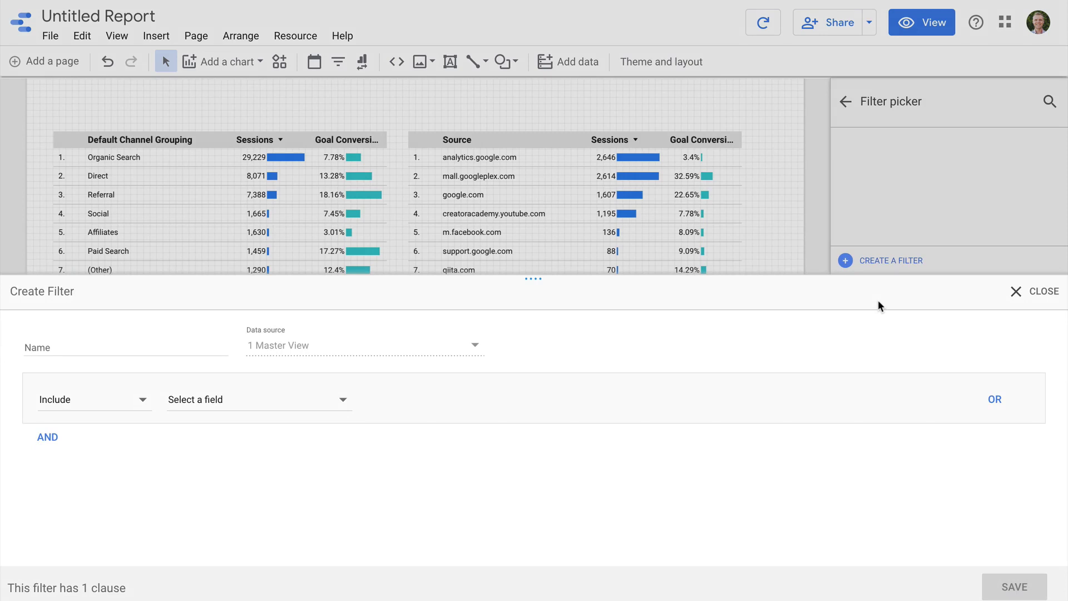
{"action": "left_click", "coordinate": [131, 343]}
{"action": "type", "text": "E"}
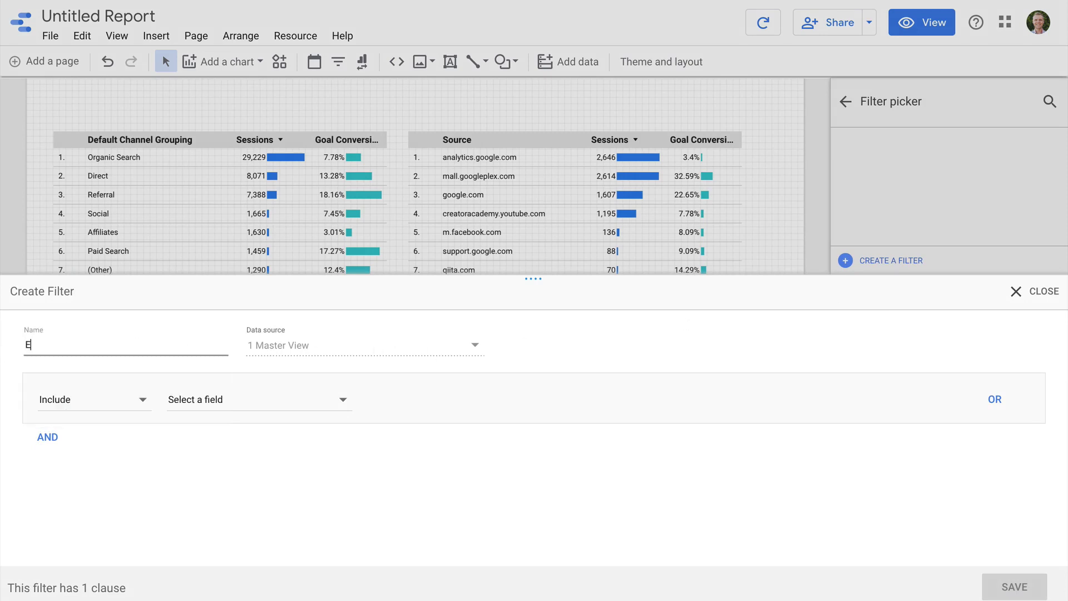
{"action": "type", "text": "xclude Unknown Campaigns"}
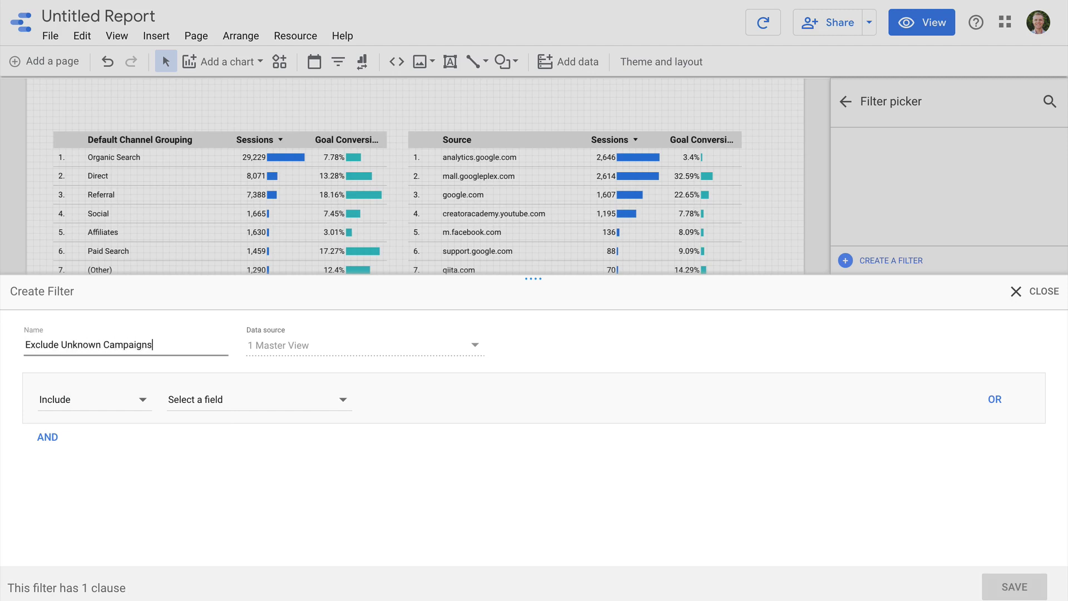
- Set the filter to exclude rows where Campaign is Equal to (=) "(not set)", and save it
{"action": "left_click", "coordinate": [108, 409]}
{"action": "left_click", "coordinate": [115, 446]}
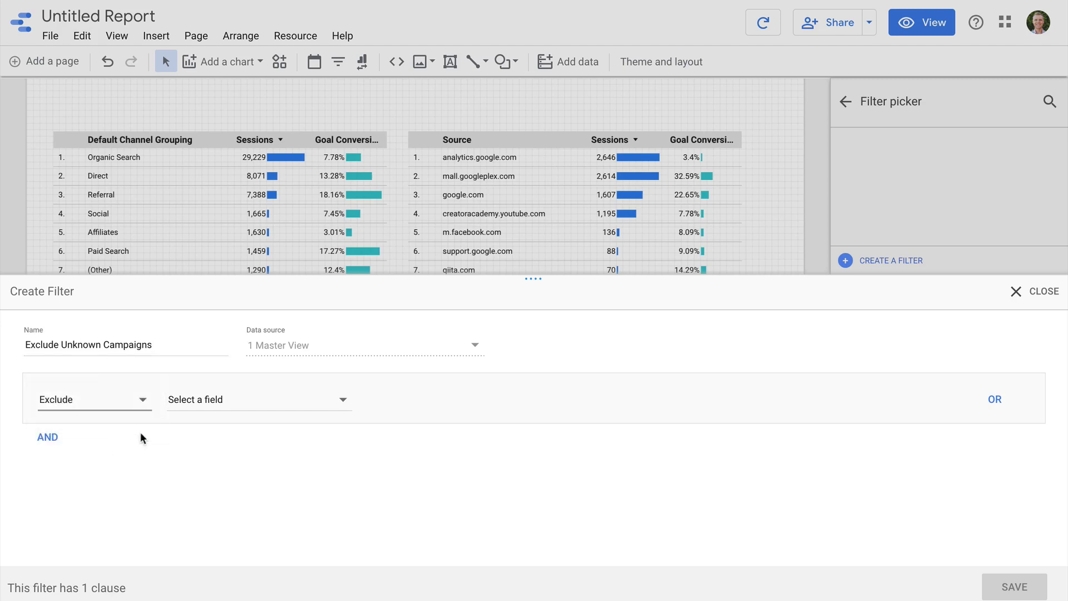
{"action": "left_click", "coordinate": [245, 410]}
{"action": "type", "text": "campaign"}
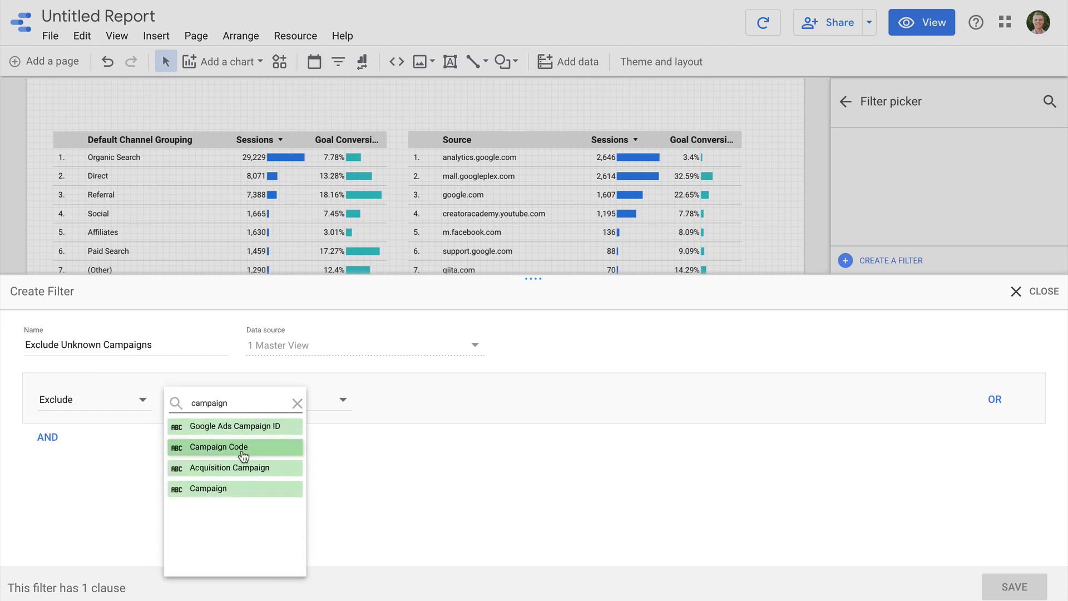
{"action": "left_click", "coordinate": [230, 489]}
{"action": "left_click", "coordinate": [394, 410]}
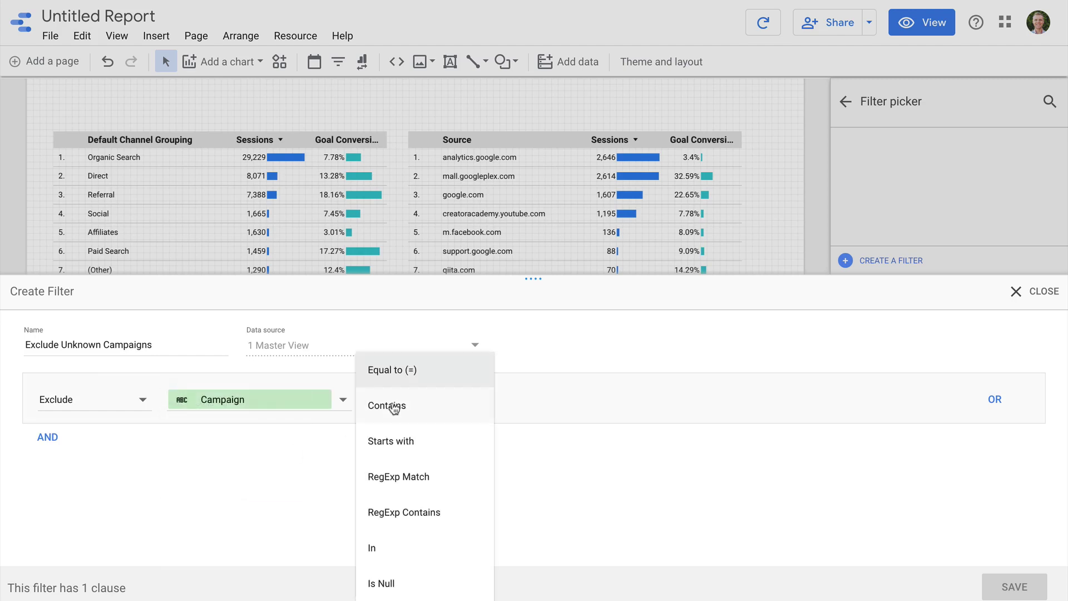
{"action": "left_click", "coordinate": [434, 373]}
{"action": "type", "text": "(not set)"}
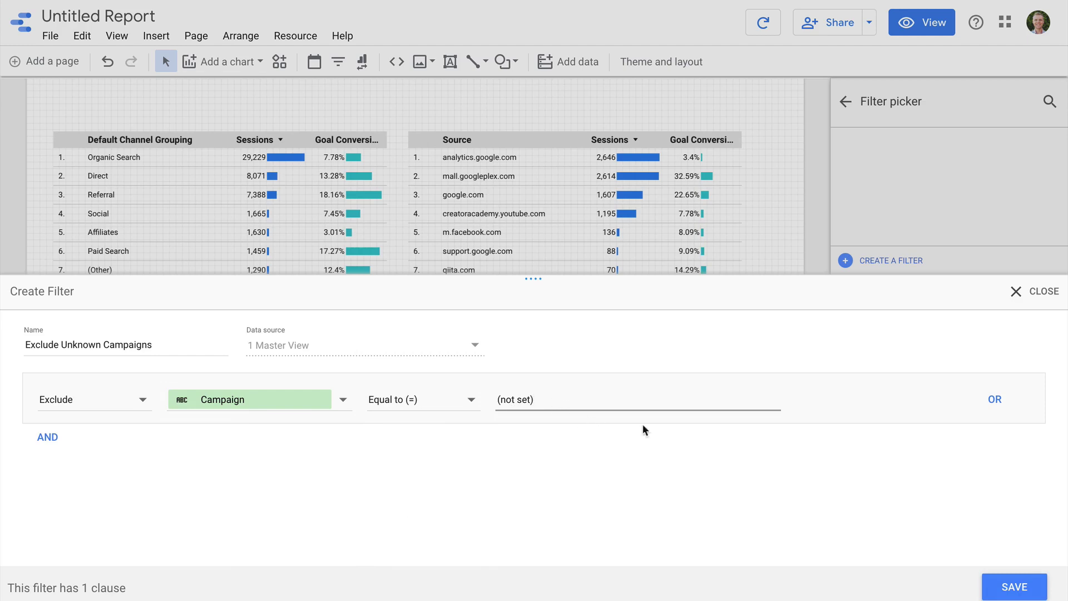
{"action": "left_click", "coordinate": [1016, 588]}
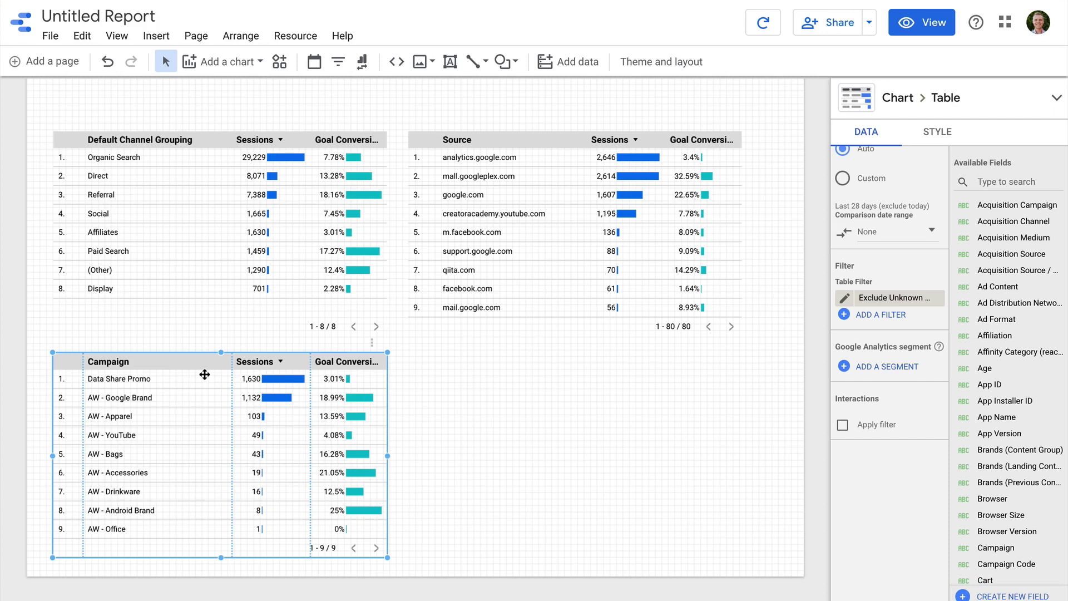
- Place a copy of the Campaign table beside the original and remove its Exclude Unknown Campaigns filter
{"action": "left_click_drag", "start_coordinate": [208, 372], "coordinate": [543, 361]}
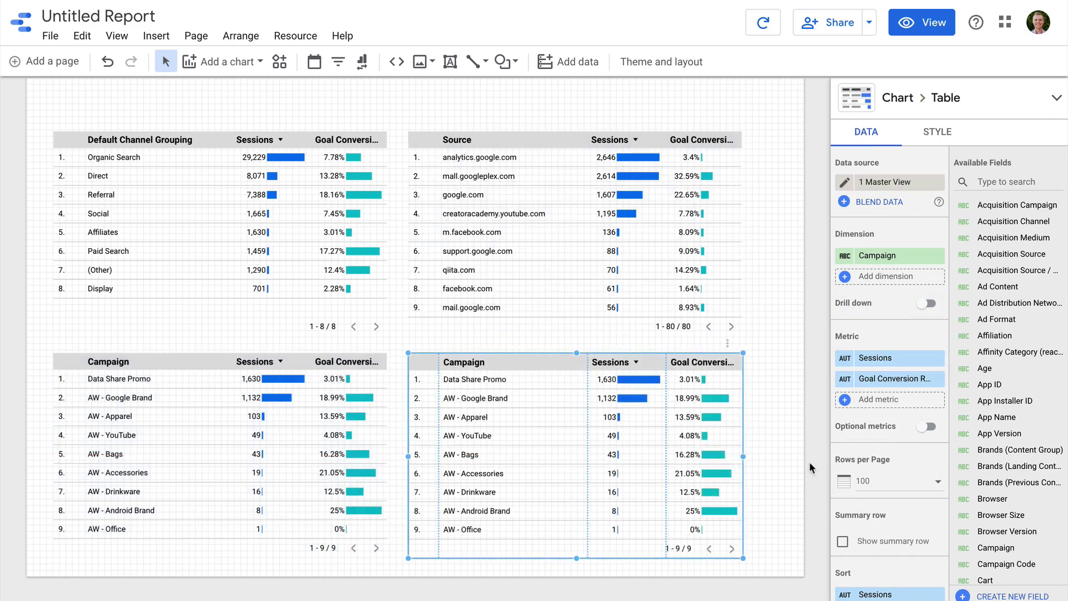
{"action": "scroll", "coordinate": [923, 440], "scroll_direction": "down", "scroll_amount": 8}
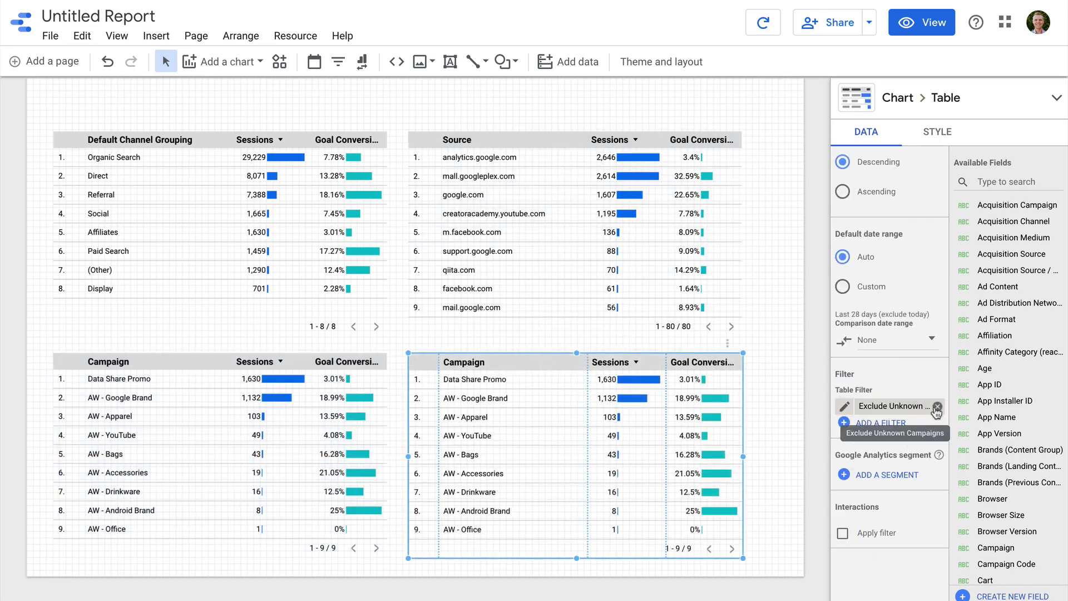
{"action": "left_click", "coordinate": [938, 407]}
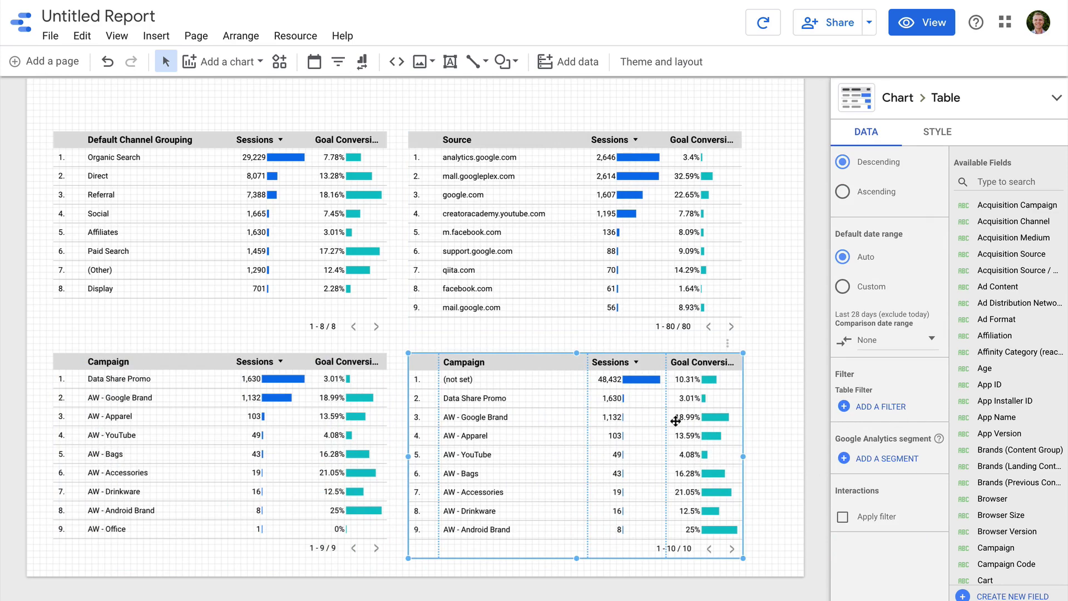
- Change the copied table's dimension from Campaign to Keyword
{"action": "scroll", "coordinate": [905, 251], "scroll_direction": "up", "scroll_amount": 3}
{"action": "scroll", "coordinate": [906, 252], "scroll_direction": "up", "scroll_amount": 5}
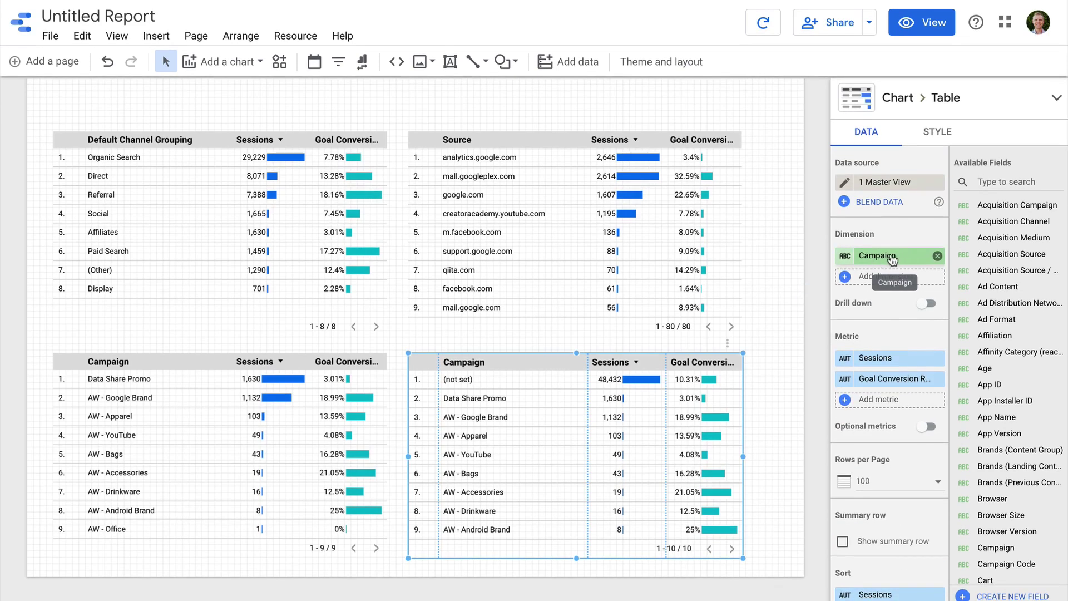
{"action": "left_click", "coordinate": [899, 257]}
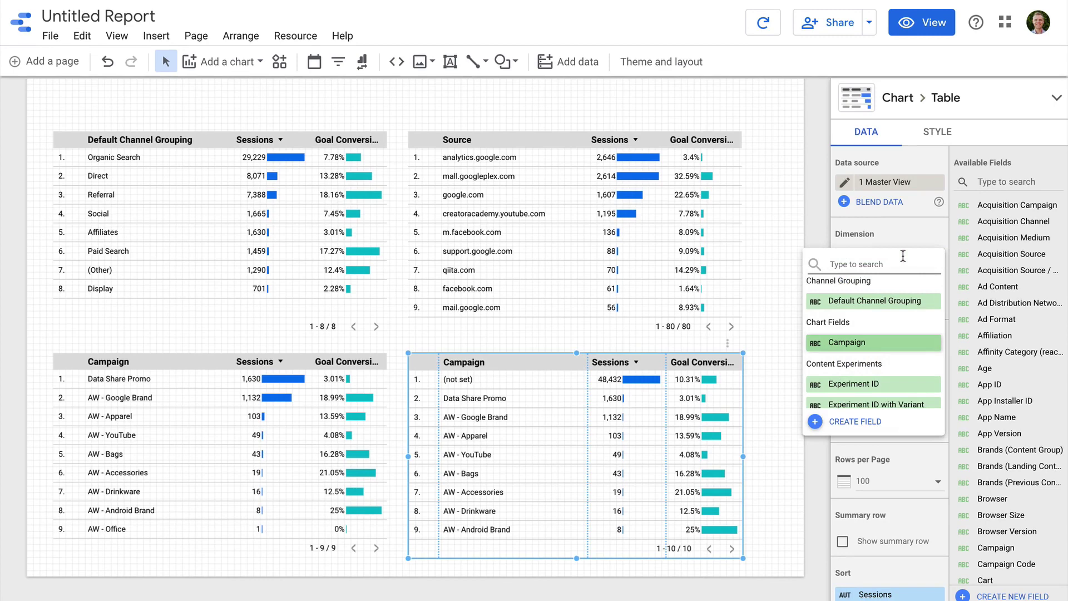
{"action": "type", "text": "keyword"}
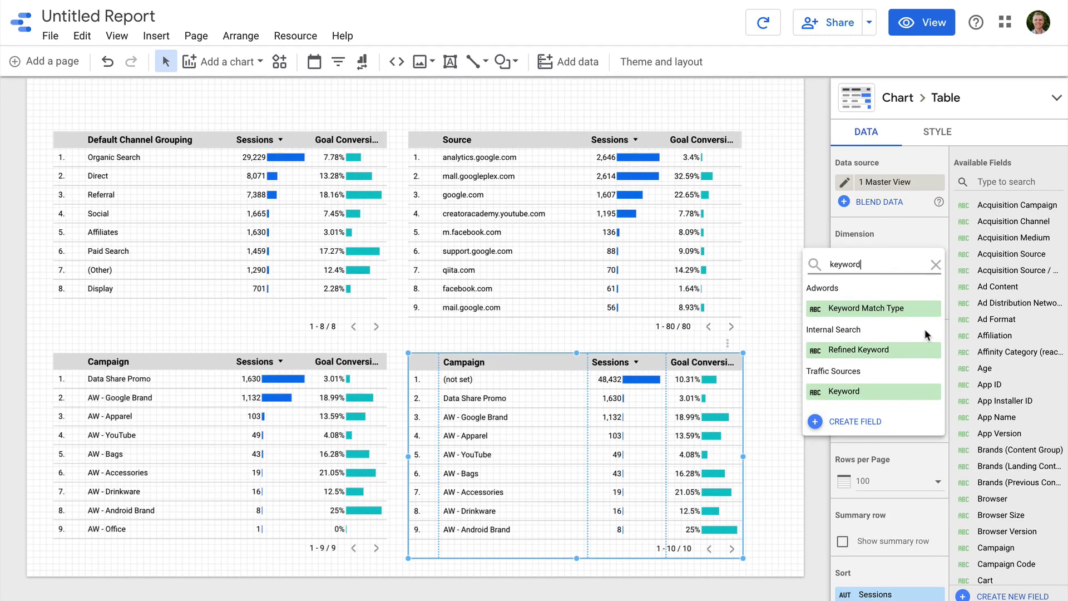
{"action": "left_click", "coordinate": [856, 392]}
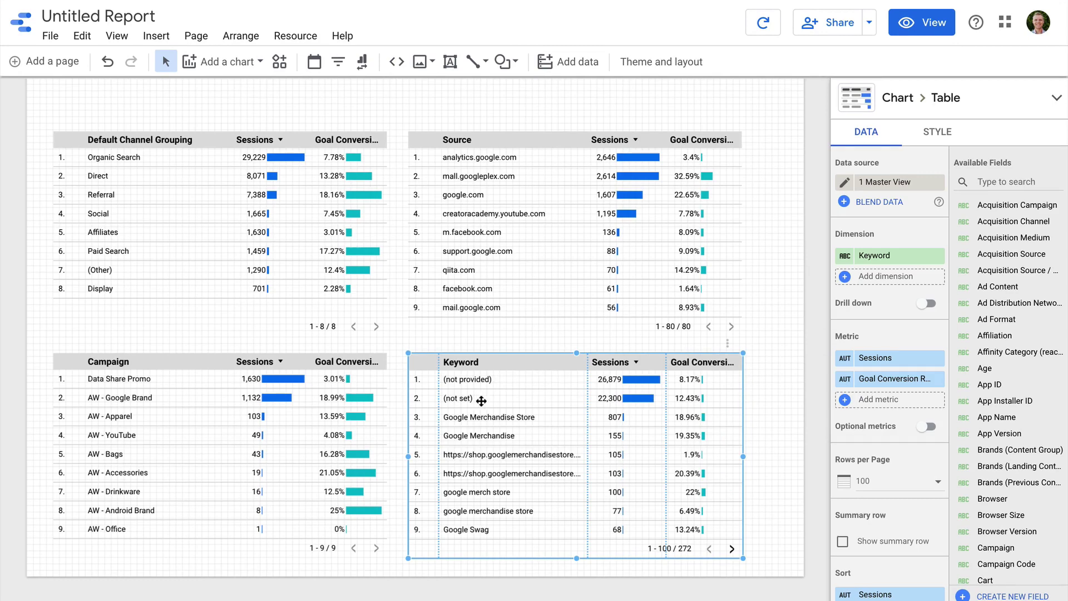
- Apply the Paid Traffic system segment and the existing Exclude Unknown Campaigns filter to the Keyword table
{"action": "scroll", "coordinate": [879, 401], "scroll_direction": "down", "scroll_amount": 10}
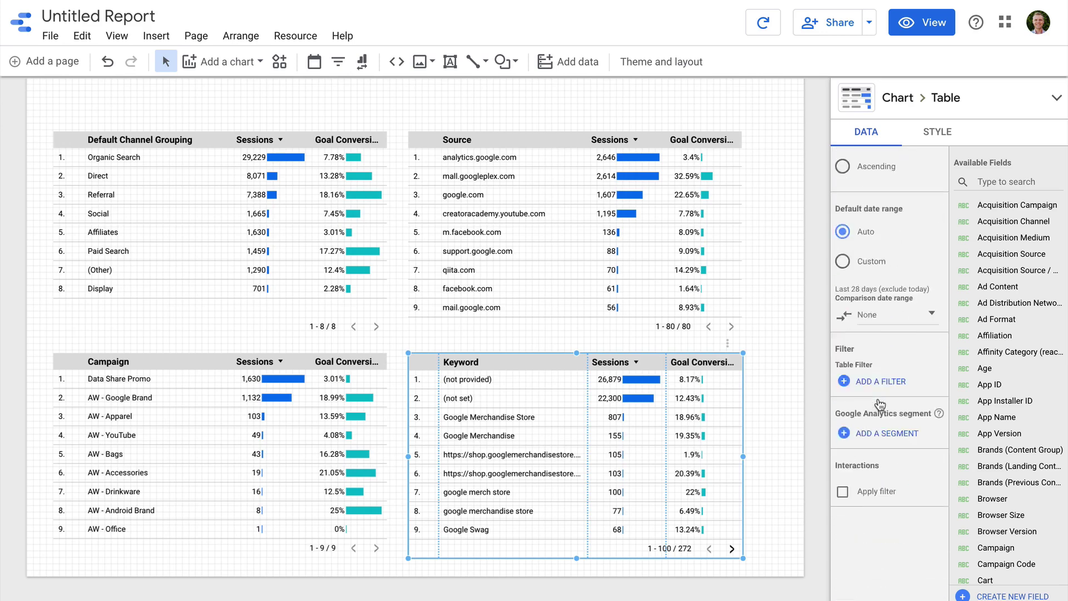
{"action": "left_click", "coordinate": [895, 330]}
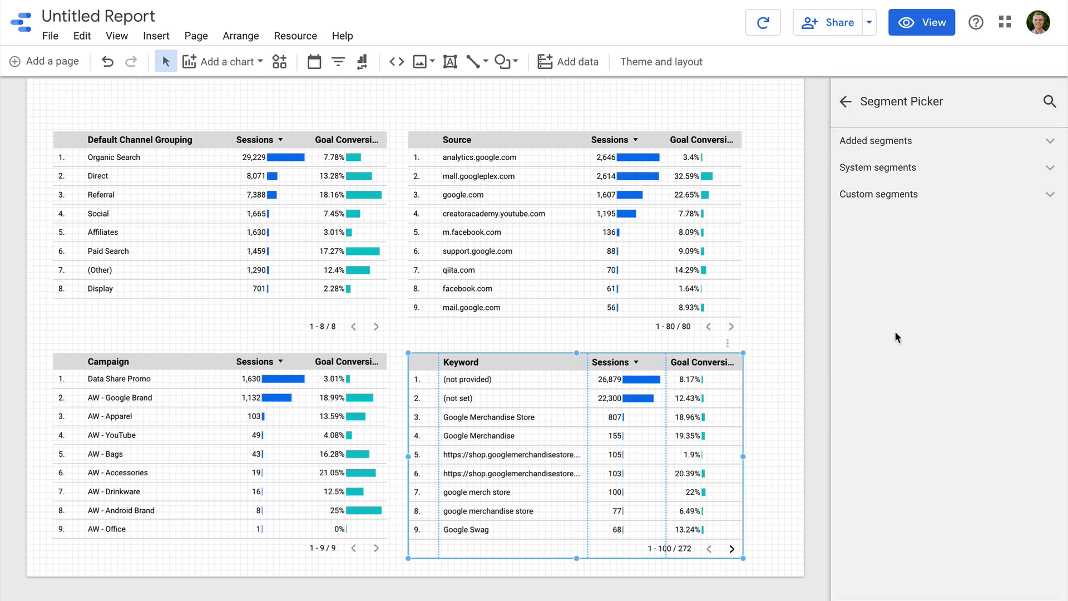
{"action": "left_click", "coordinate": [933, 174]}
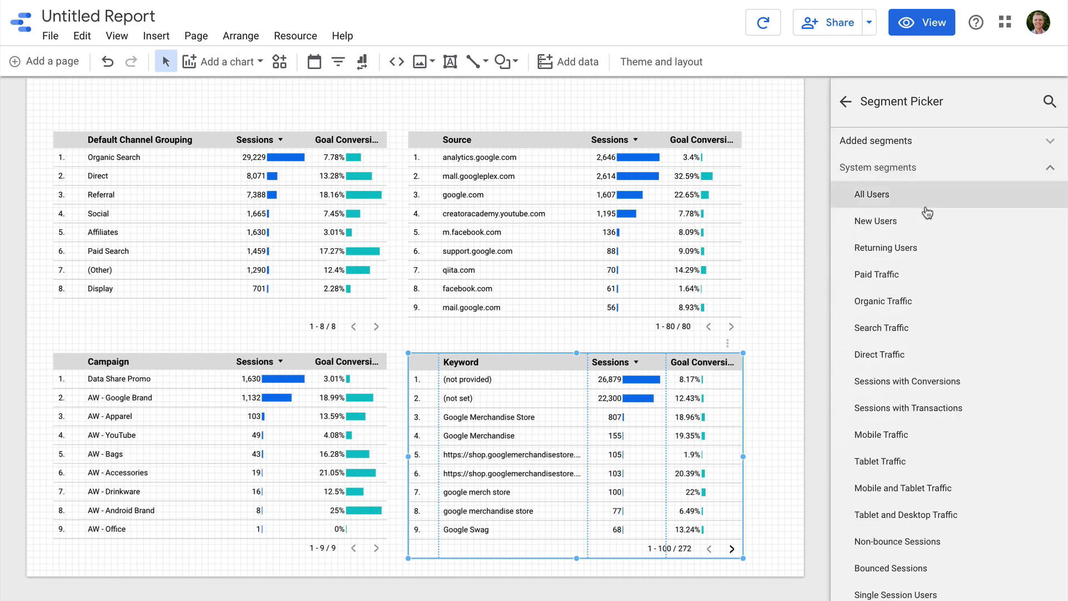
{"action": "left_click", "coordinate": [913, 274]}
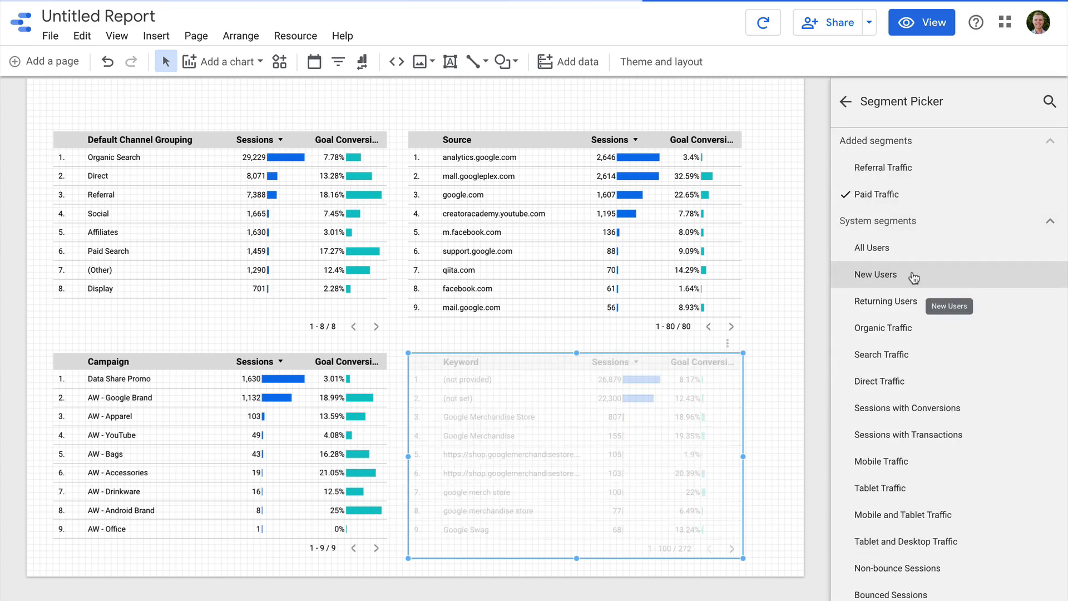
{"action": "left_click", "coordinate": [845, 102]}
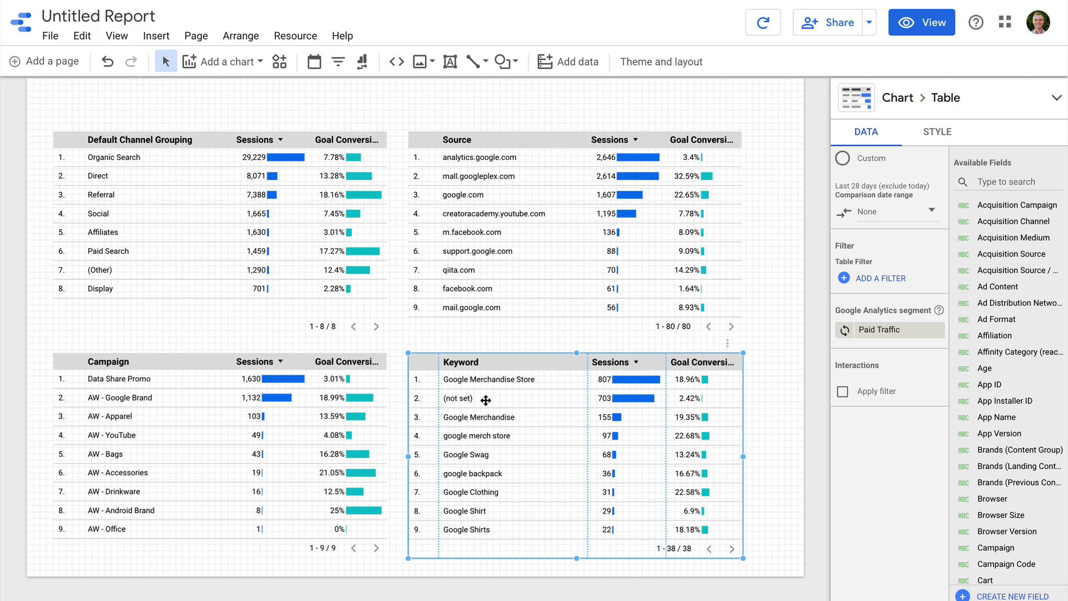
{"action": "left_click", "coordinate": [902, 284]}
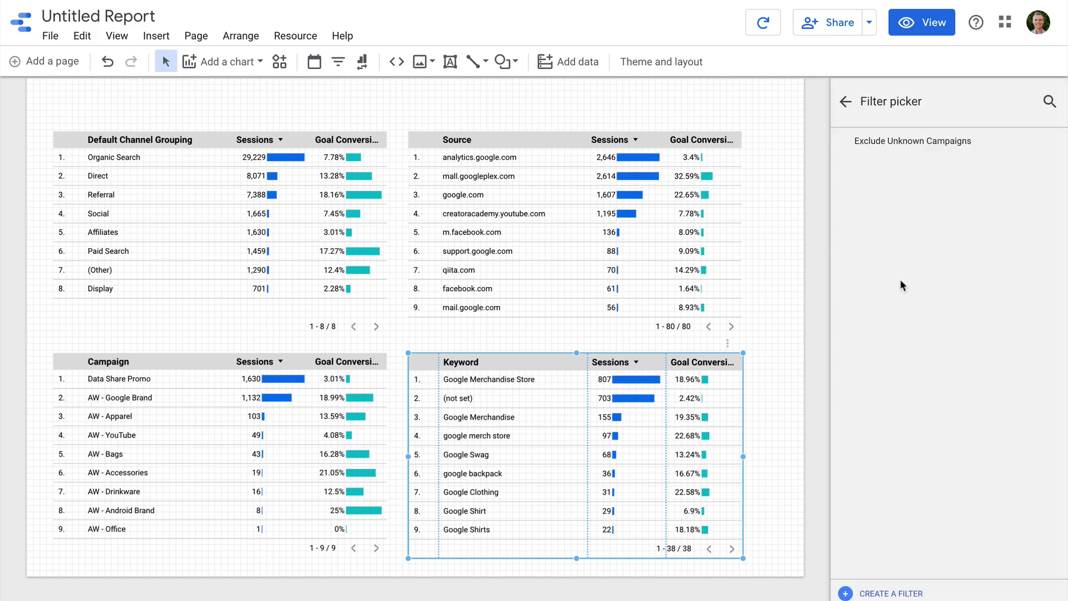
{"action": "left_click", "coordinate": [923, 145]}
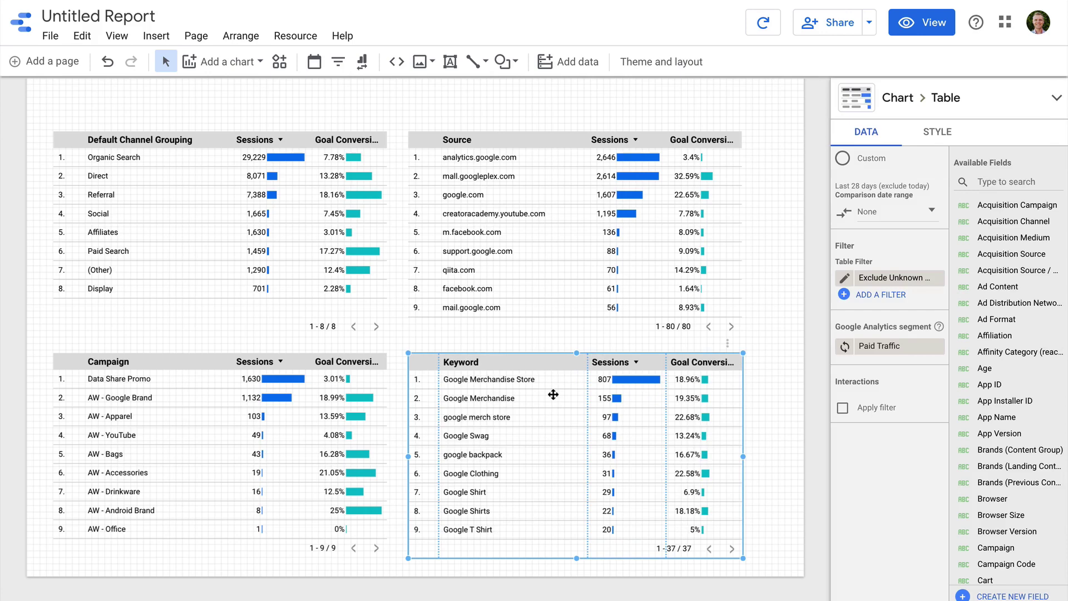
- Move all four tables together slightly down the page, then deselect them
{"action": "scroll", "coordinate": [763, 275], "scroll_direction": "up", "scroll_amount": 2}
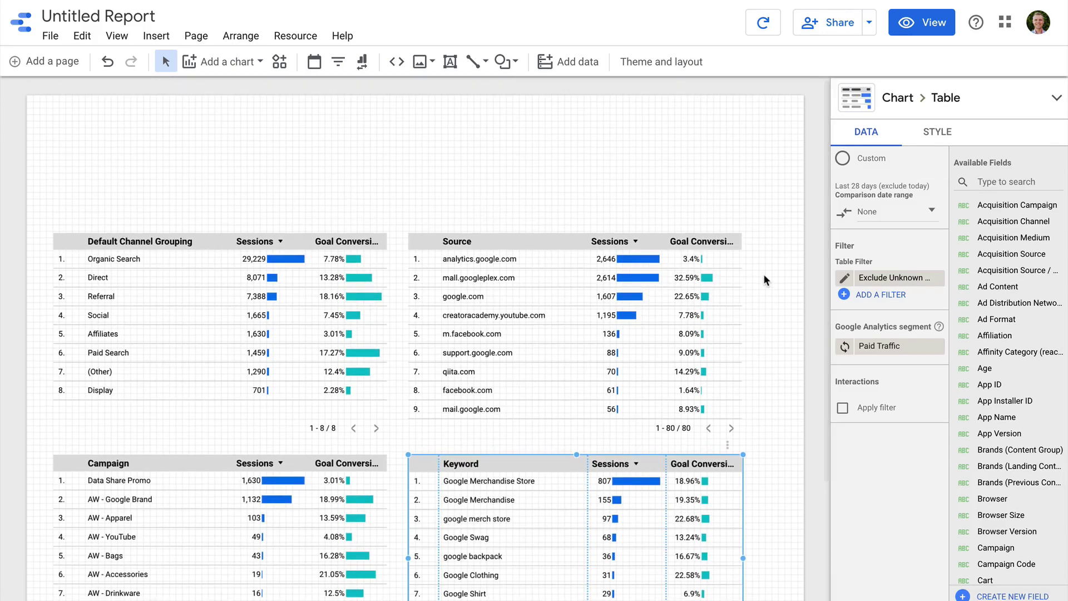
{"action": "scroll", "coordinate": [347, 484], "scroll_direction": "down", "scroll_amount": 2}
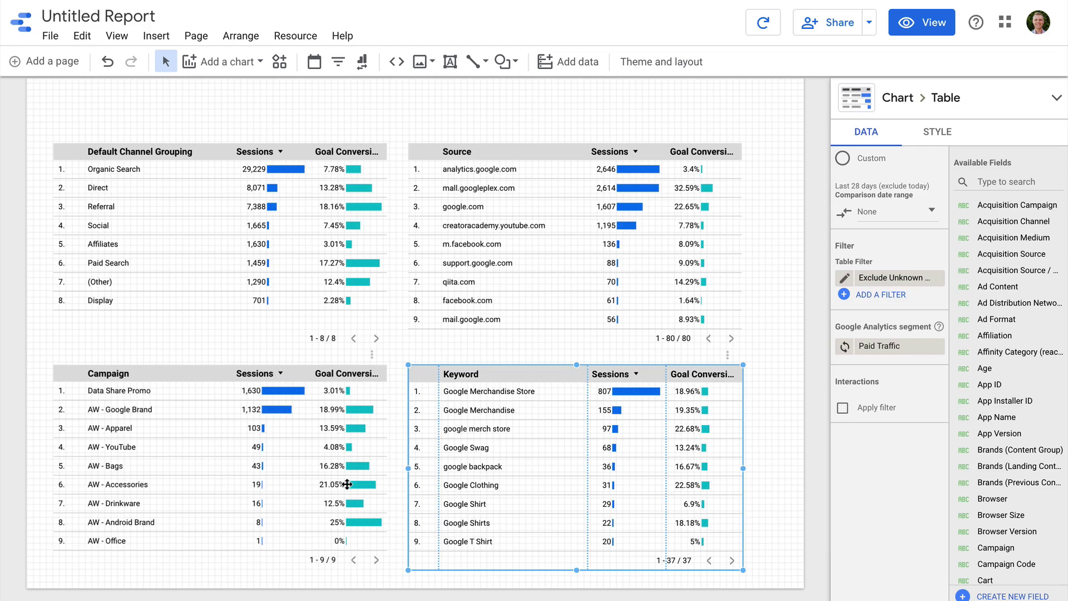
{"action": "left_click", "coordinate": [305, 255]}
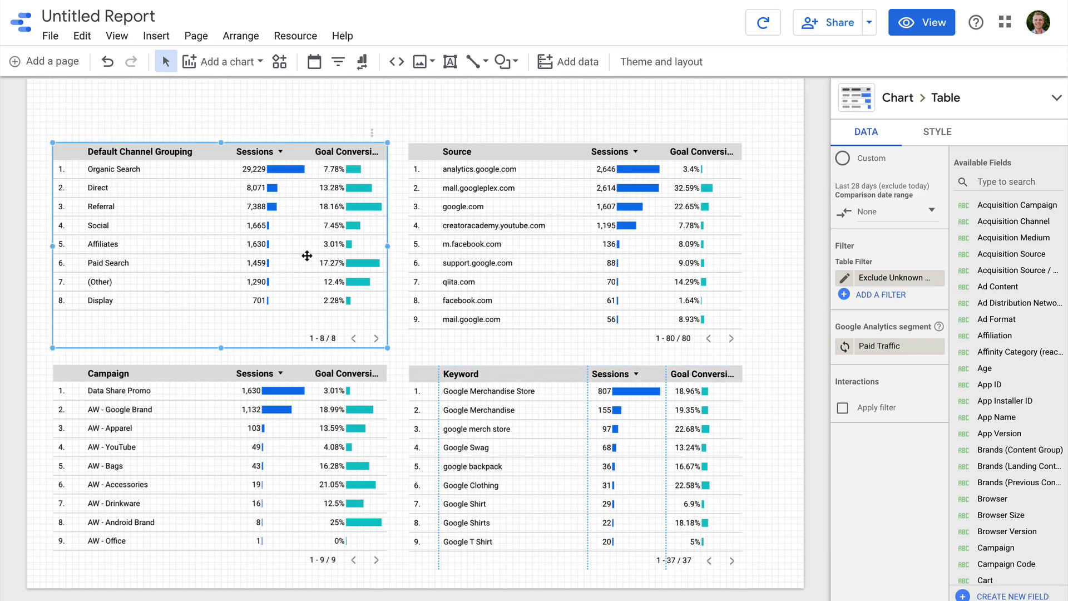
{"action": "left_click", "coordinate": [487, 279], "text": "shift"}
{"action": "left_click", "coordinate": [530, 440], "text": "shift"}
{"action": "left_click", "coordinate": [297, 468], "text": "shift"}
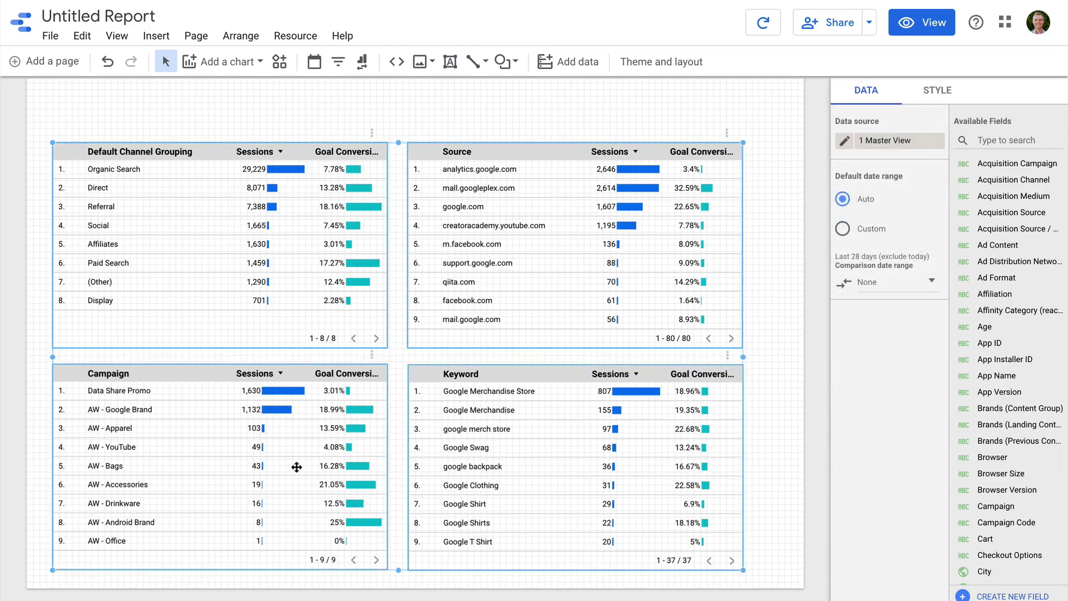
{"action": "left_click_drag", "start_coordinate": [306, 445], "coordinate": [306, 456]}
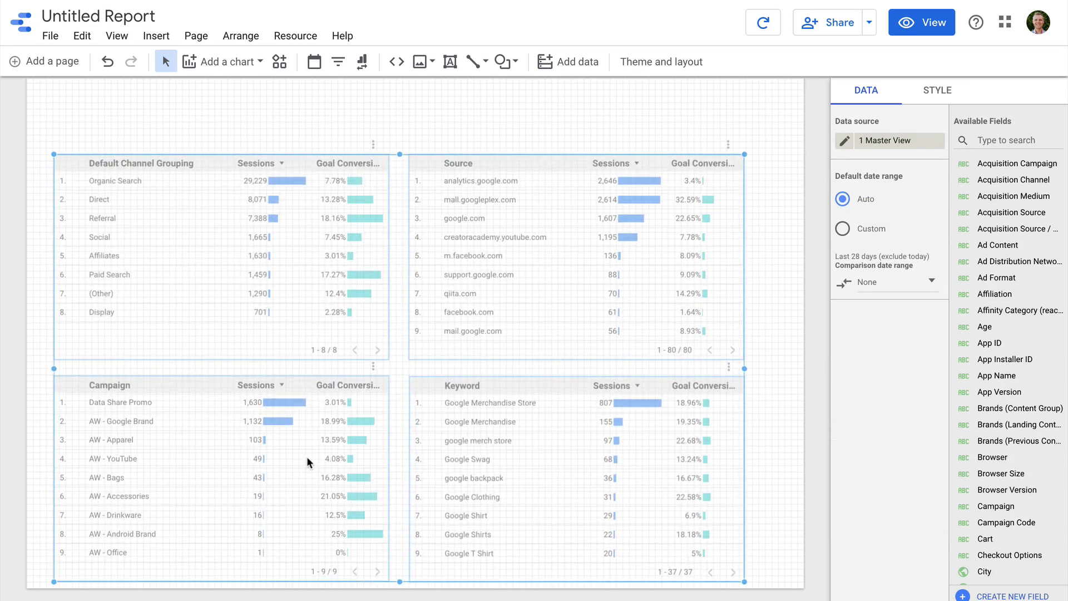
{"action": "left_click", "coordinate": [533, 138]}
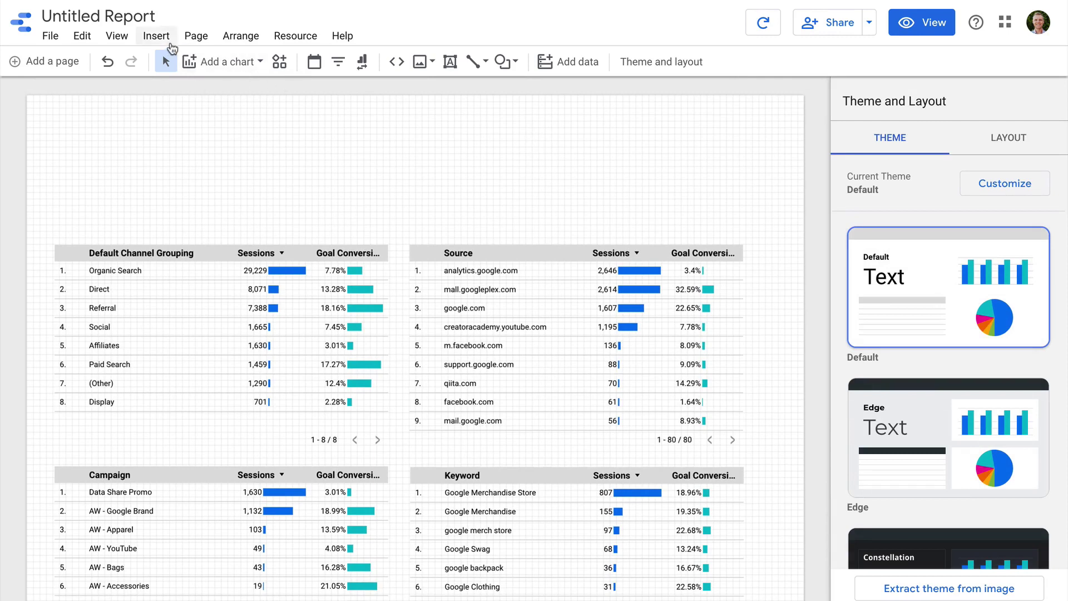
- Add a stacked column chart above the tables and resize it to span the width of both table columns
{"action": "left_click", "coordinate": [227, 63]}
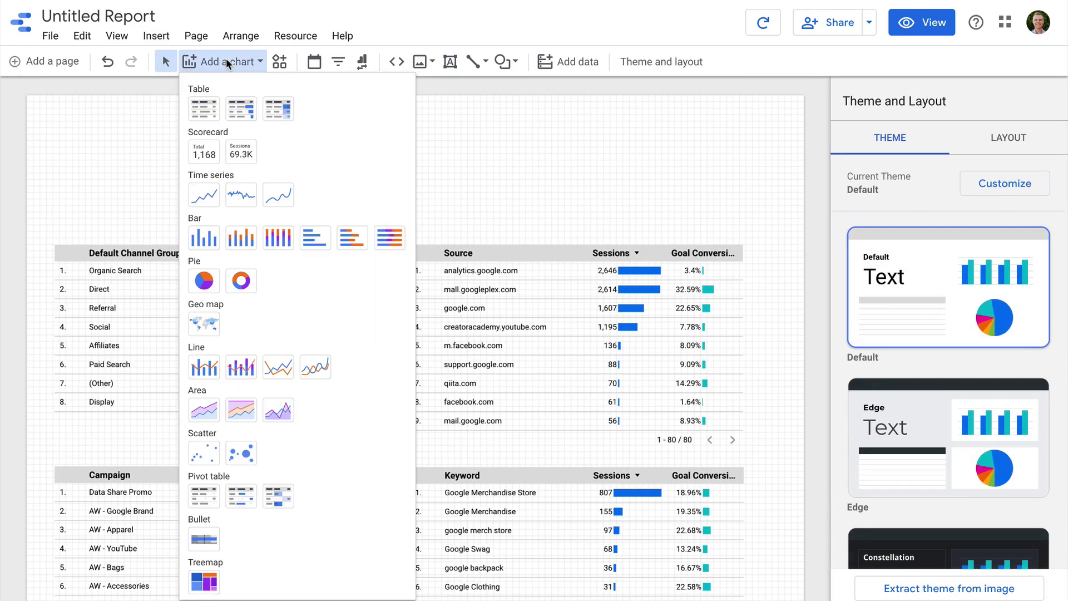
{"action": "left_click", "coordinate": [242, 236]}
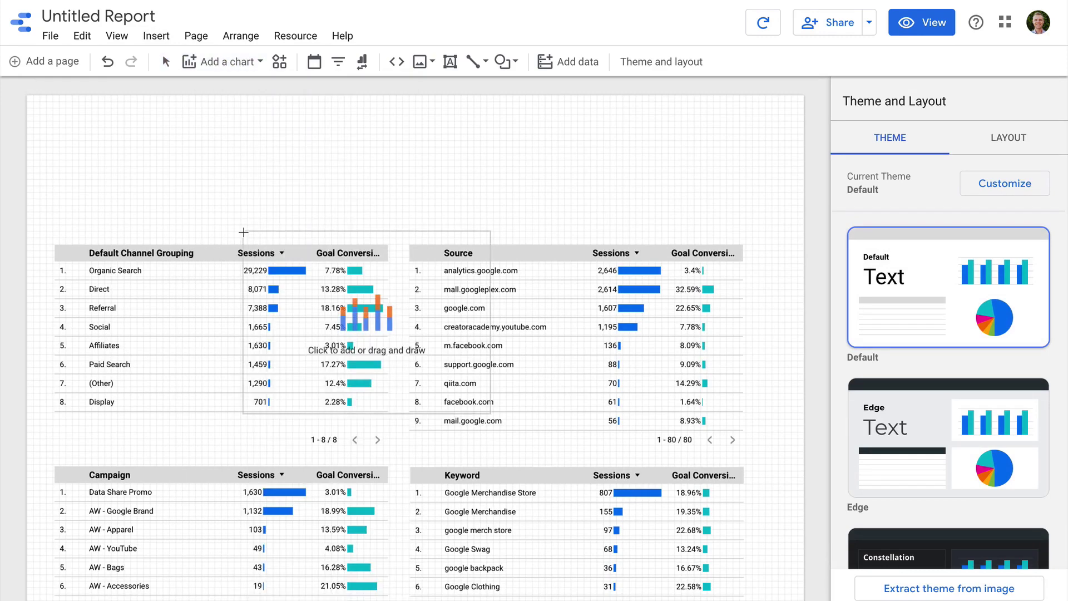
{"action": "left_click", "coordinate": [54, 106]}
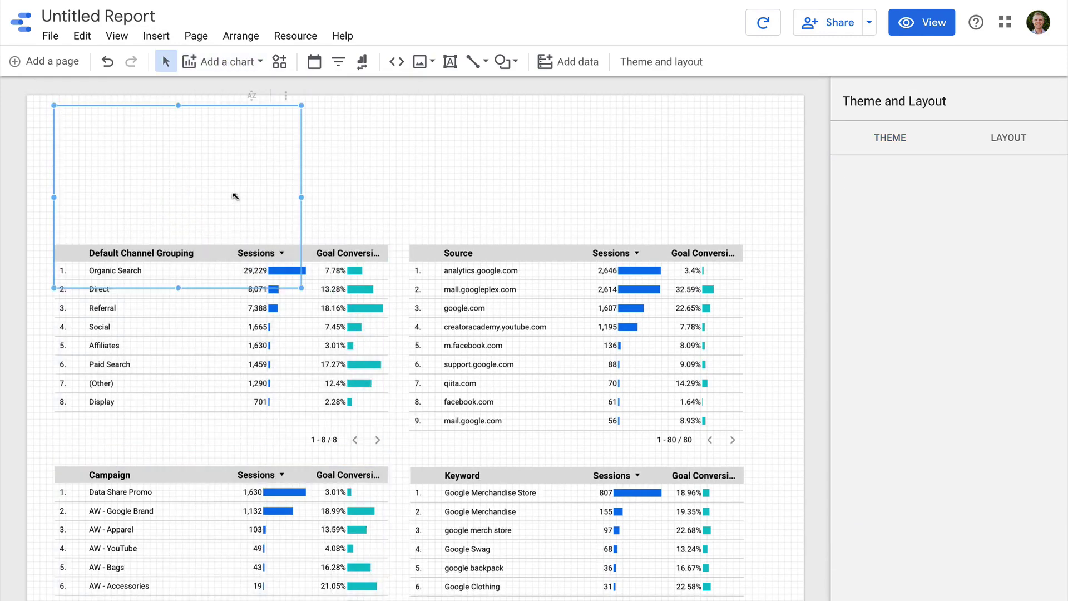
{"action": "left_click_drag", "start_coordinate": [301, 287], "coordinate": [744, 235]}
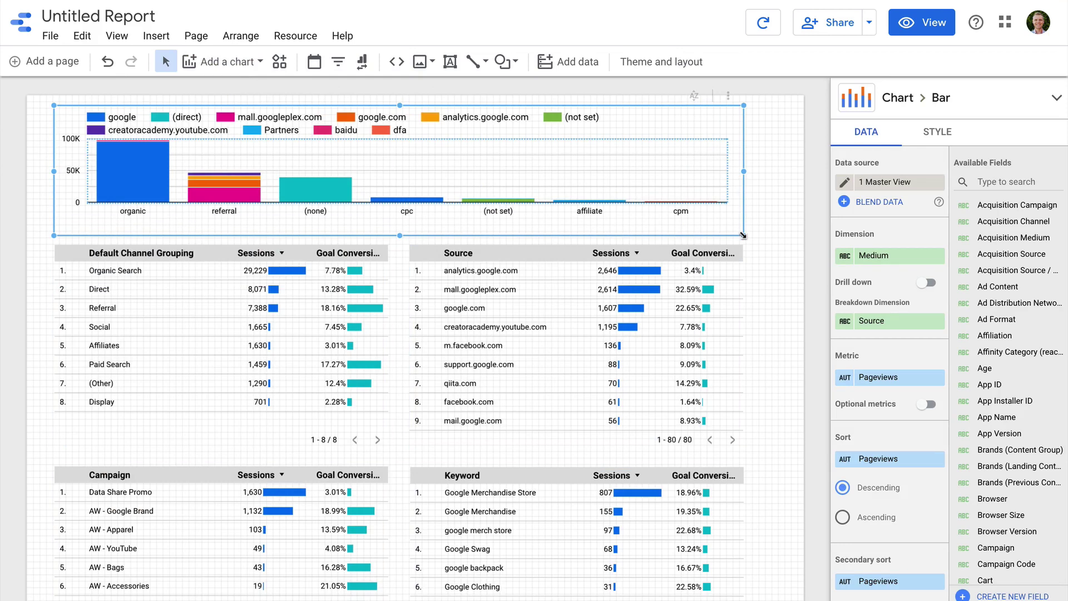
- Set the stacked column chart's dimension to Date and its metric to Sessions
{"action": "left_click", "coordinate": [904, 257]}
{"action": "type", "text": "date"}
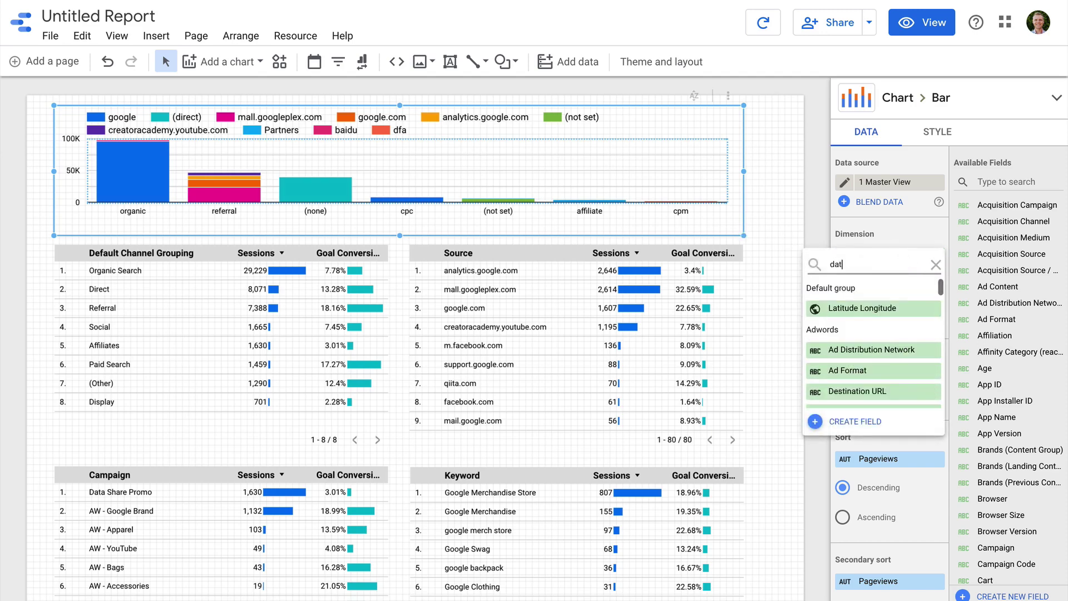
{"action": "left_click", "coordinate": [874, 310]}
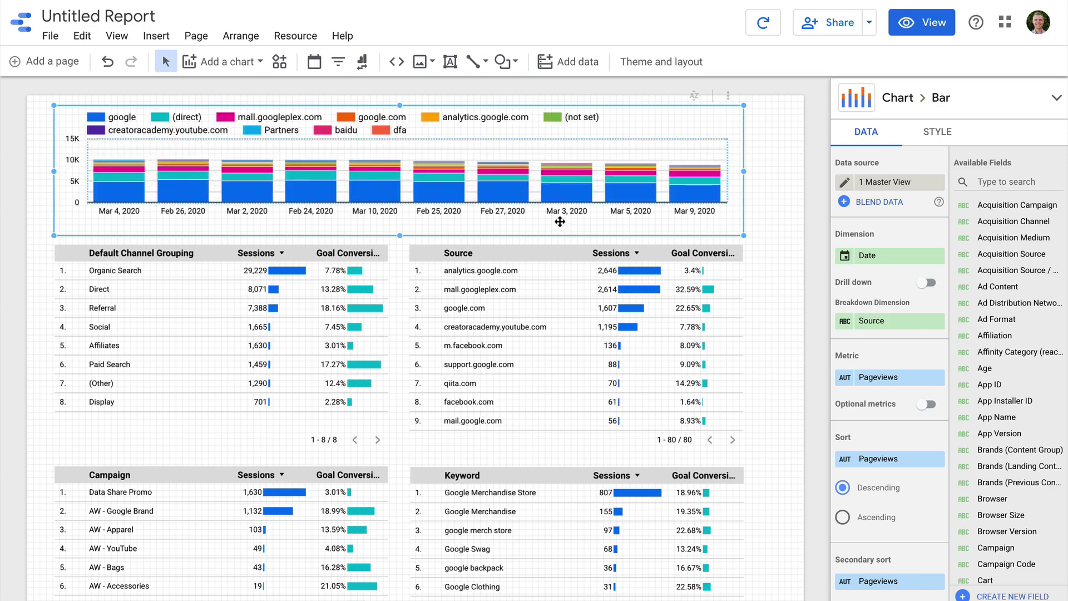
{"action": "scroll", "coordinate": [862, 339], "scroll_direction": "down", "scroll_amount": 3}
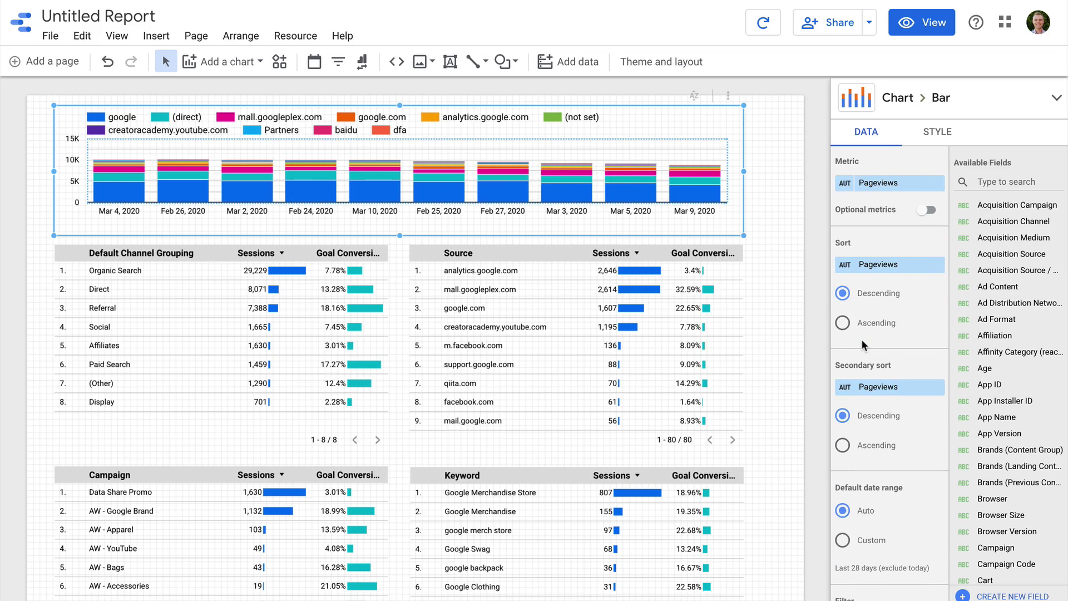
{"action": "scroll", "coordinate": [862, 339], "scroll_direction": "up", "scroll_amount": 2}
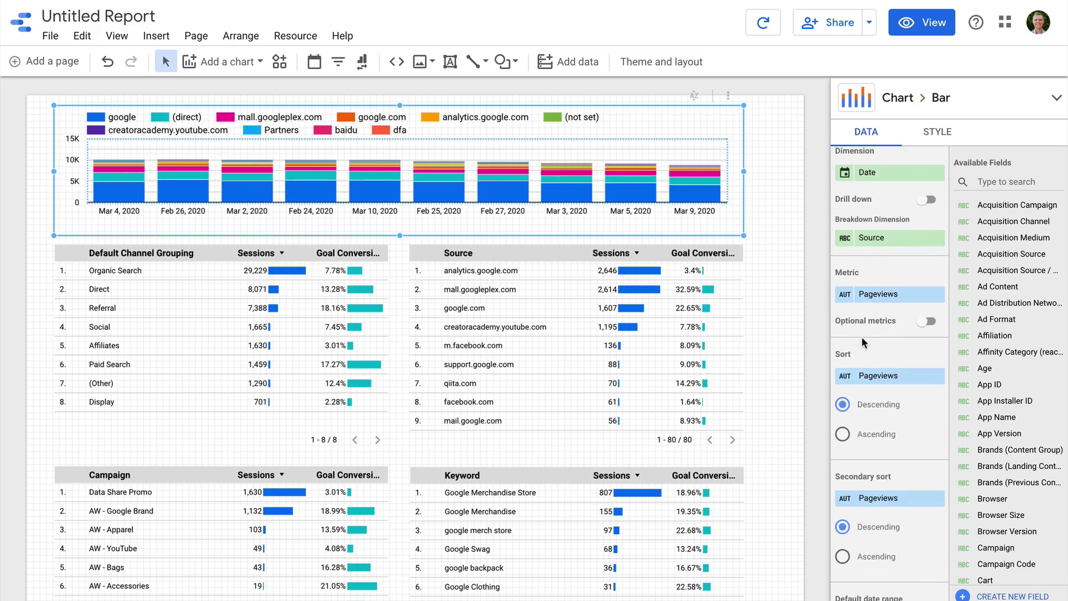
{"action": "left_click", "coordinate": [879, 301]}
{"action": "type", "text": "sessions"}
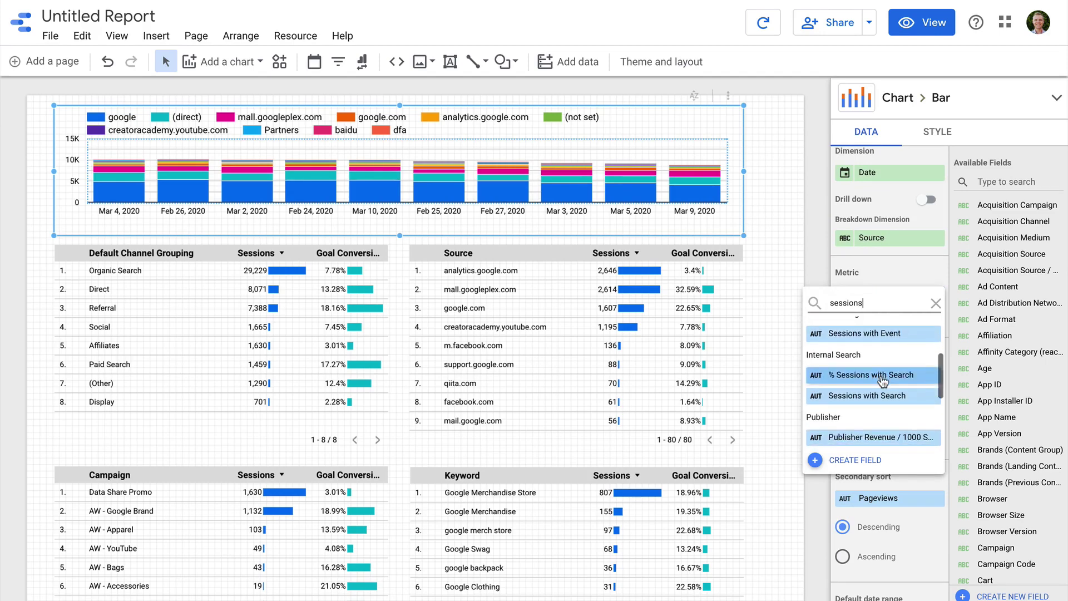
{"action": "left_click", "coordinate": [870, 354]}
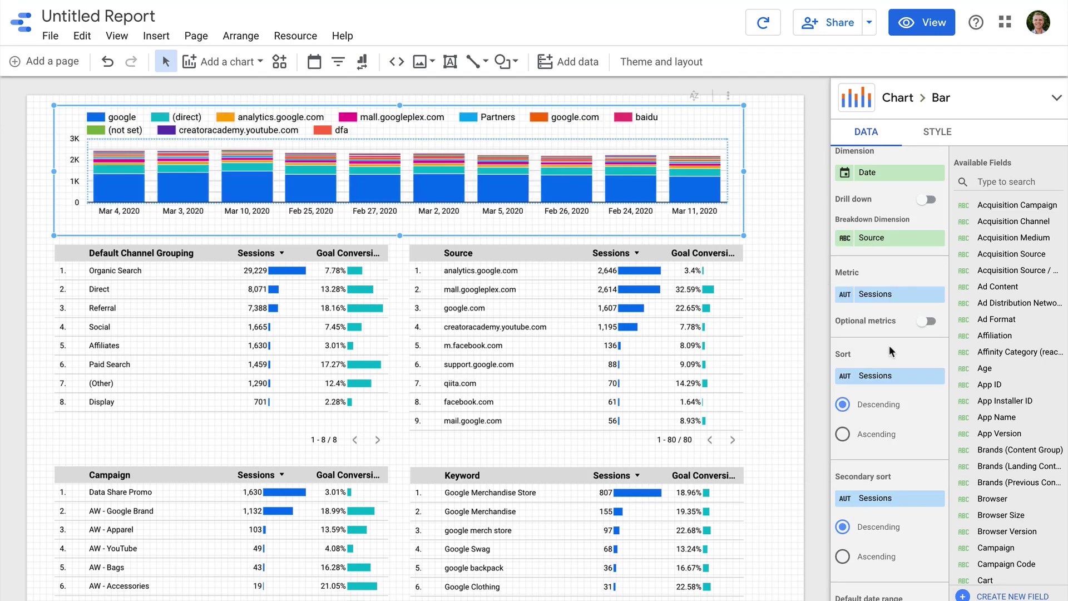
- Sort the stacked column chart by Date in ascending order
{"action": "left_click", "coordinate": [888, 376]}
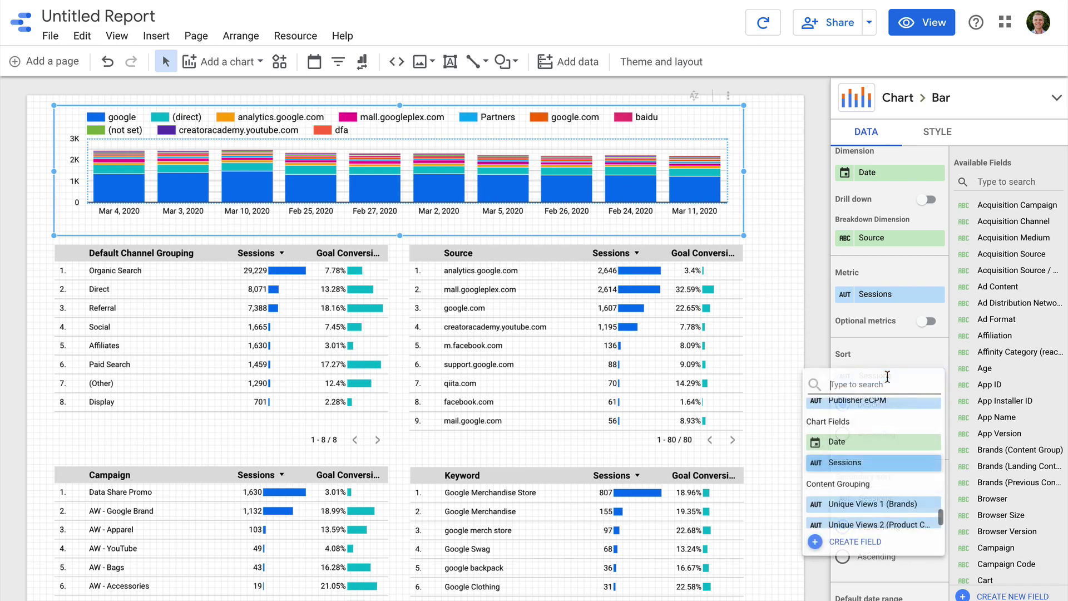
{"action": "left_click", "coordinate": [862, 449]}
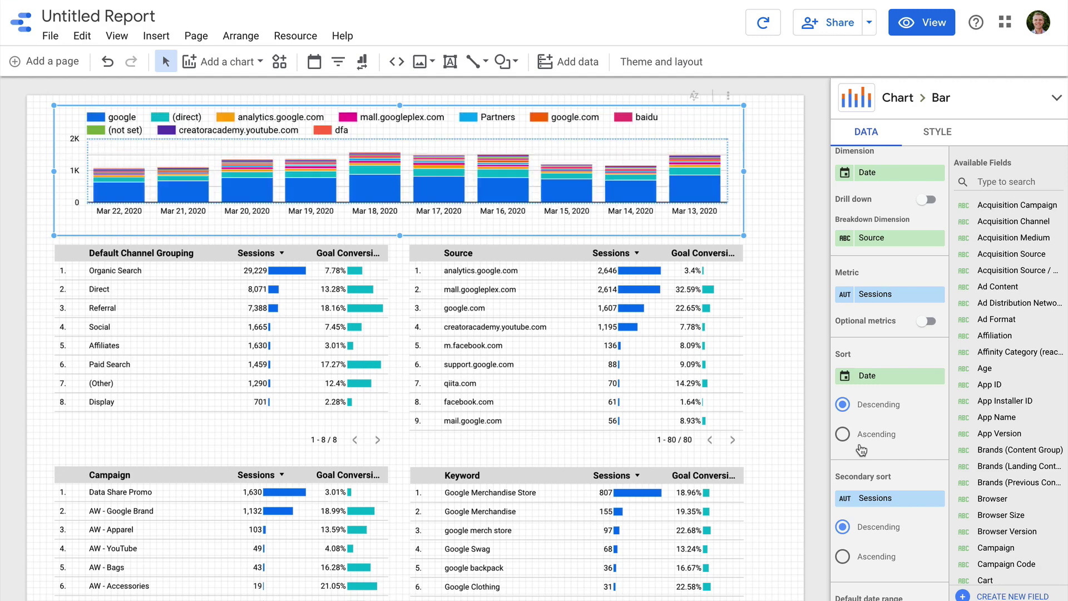
{"action": "left_click", "coordinate": [909, 442]}
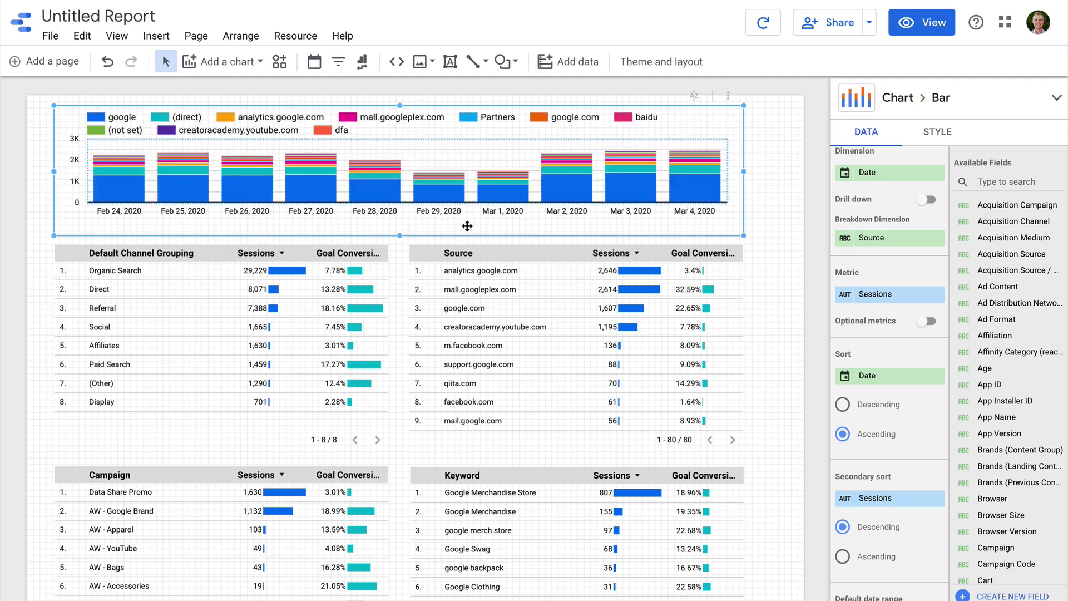
- Set the stacked column chart to show 29 bars and limit it to 5 series
{"action": "left_click", "coordinate": [940, 134]}
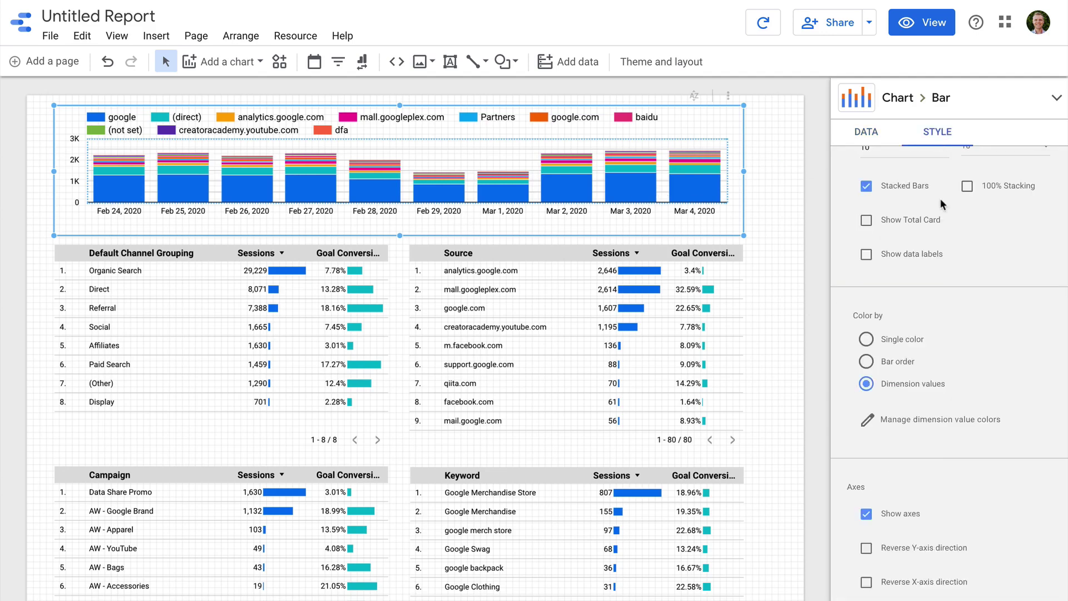
{"action": "scroll", "coordinate": [941, 198], "scroll_direction": "up", "scroll_amount": 3}
{"action": "left_click", "coordinate": [892, 229]}
{"action": "left_click_drag", "start_coordinate": [893, 228], "coordinate": [857, 228]}
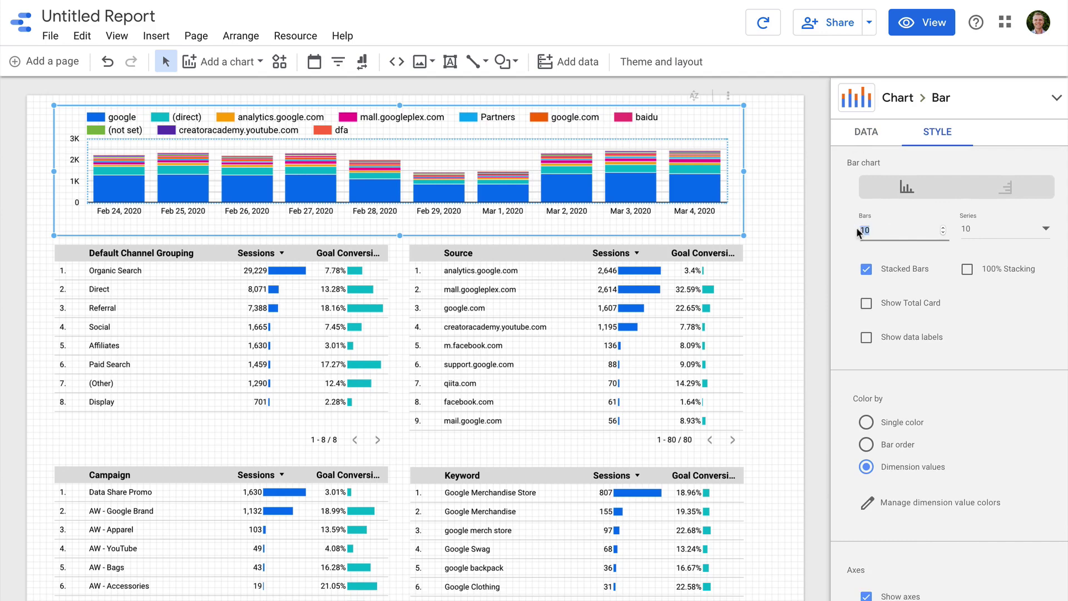
{"action": "type", "text": "29"}
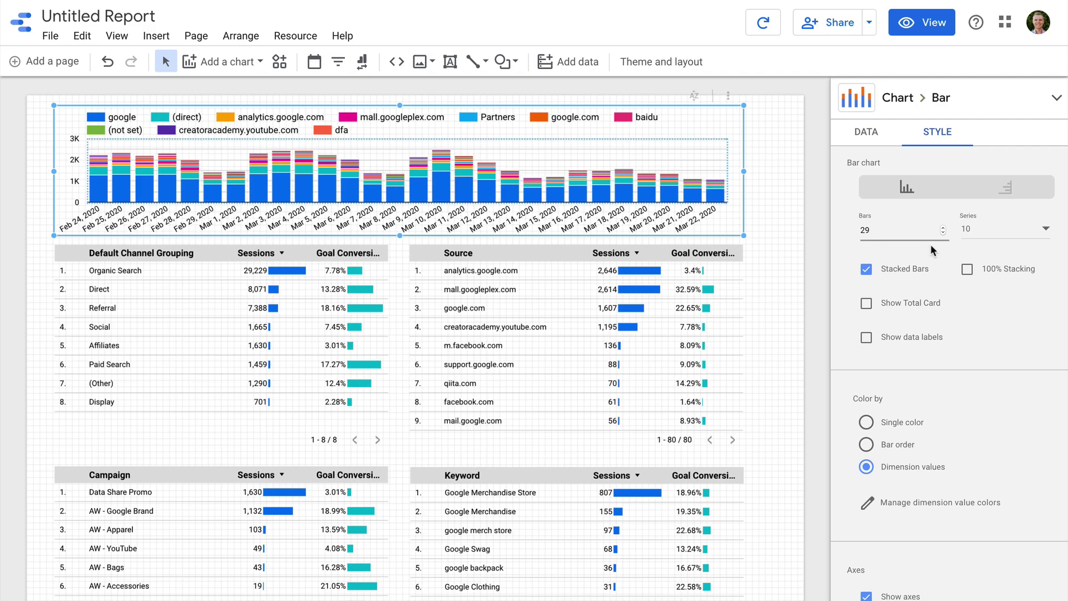
{"action": "left_click", "coordinate": [976, 228]}
{"action": "scroll", "coordinate": [990, 234], "scroll_direction": "up", "scroll_amount": 2}
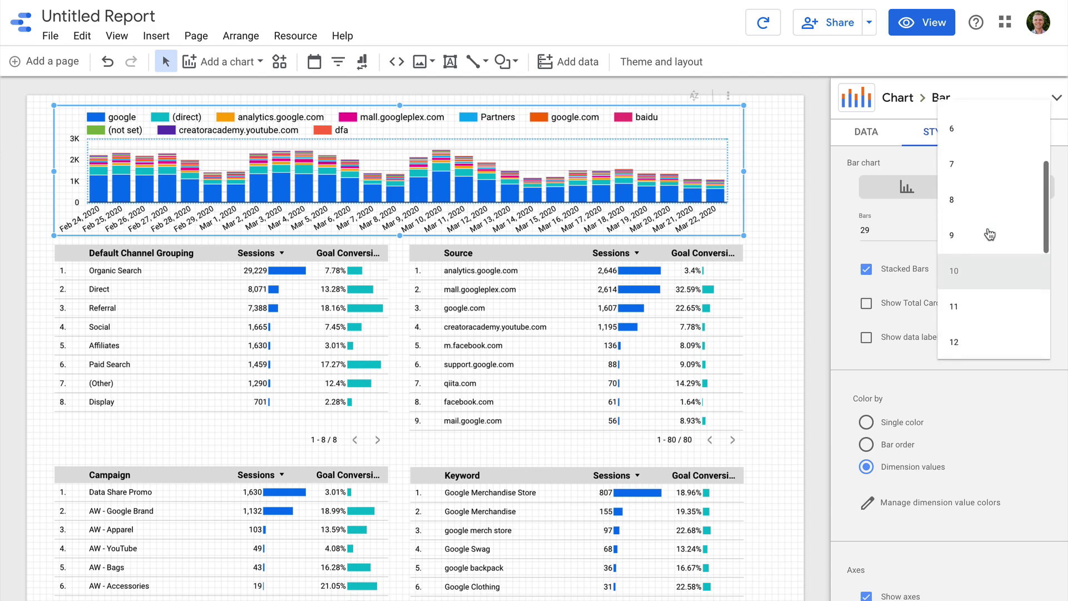
{"action": "left_click", "coordinate": [975, 139]}
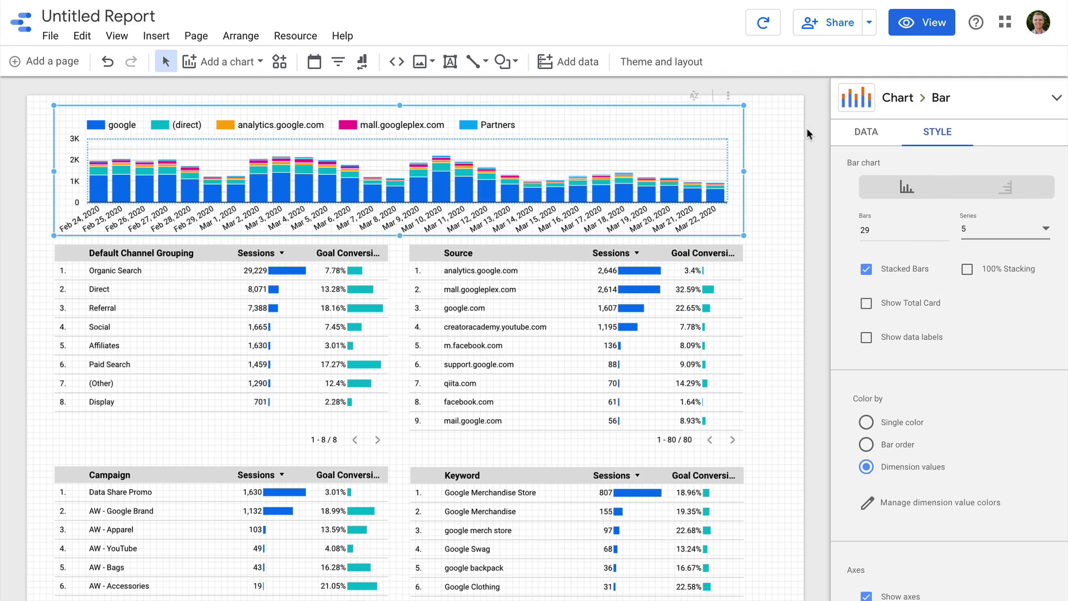
- Change the stacked column chart's breakdown dimension to Default Channel Grouping
{"action": "left_click", "coordinate": [871, 140]}
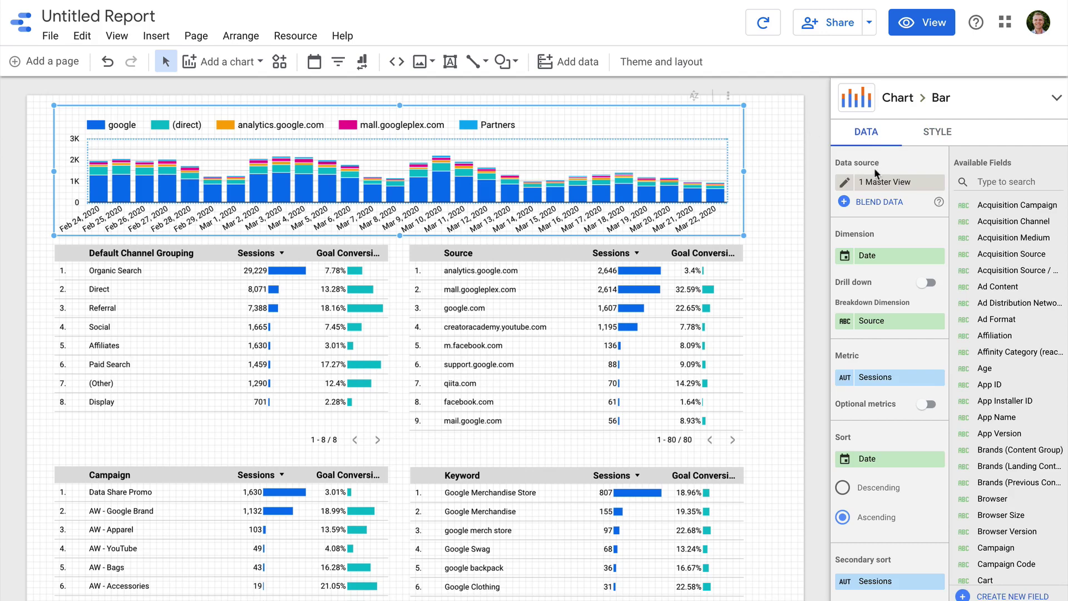
{"action": "left_click", "coordinate": [897, 321]}
{"action": "type", "text": "def"}
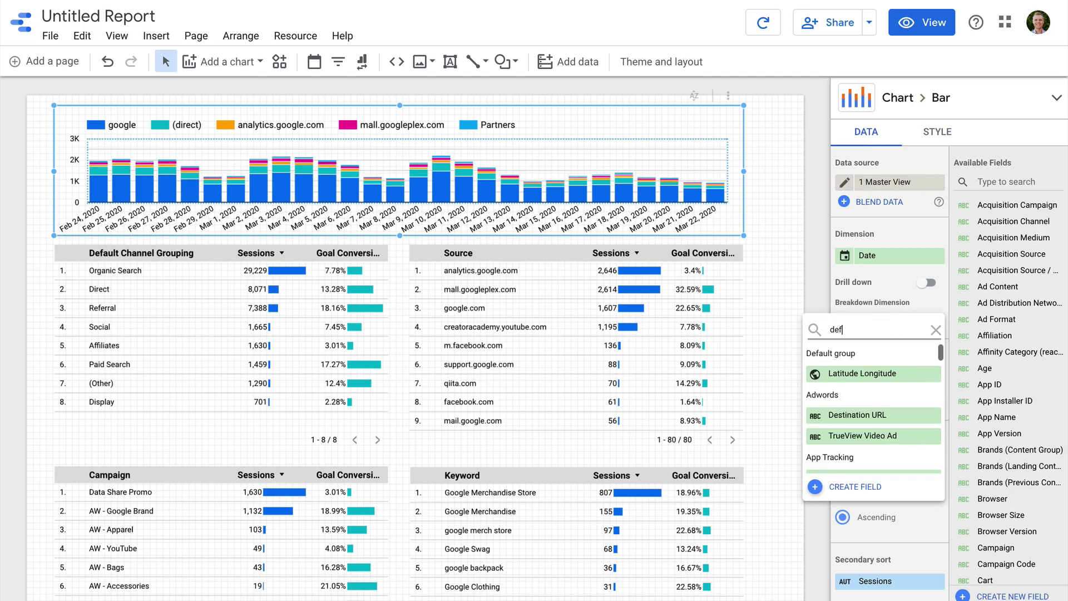
{"action": "left_click", "coordinate": [885, 373]}
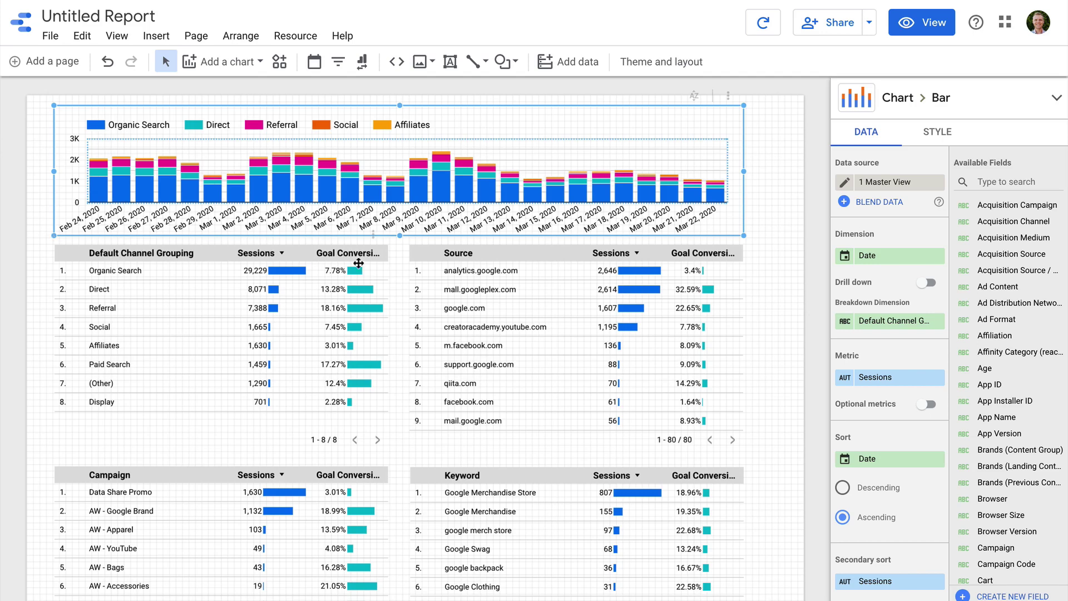
- Rename the Source dimension in the source table to "Referrals"
{"action": "left_click", "coordinate": [468, 274]}
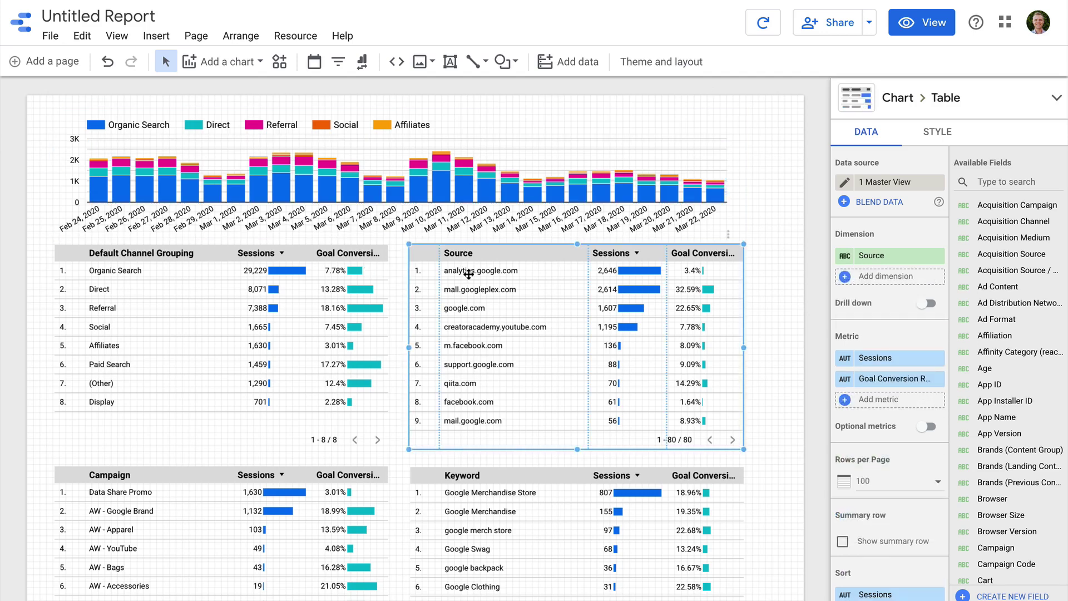
{"action": "mouse_move", "coordinate": [839, 259]}
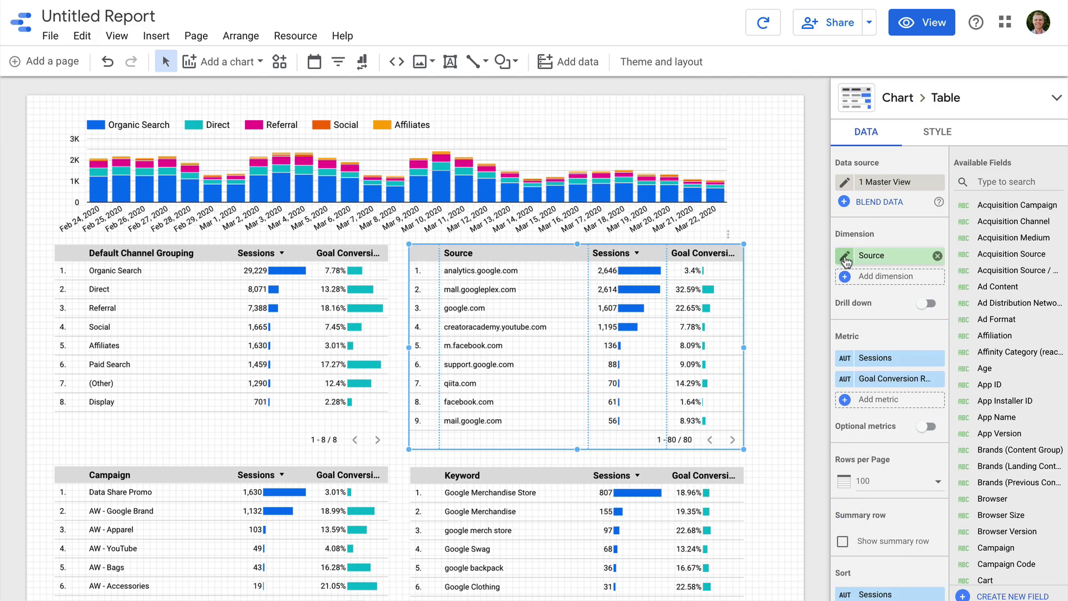
{"action": "left_click", "coordinate": [845, 257]}
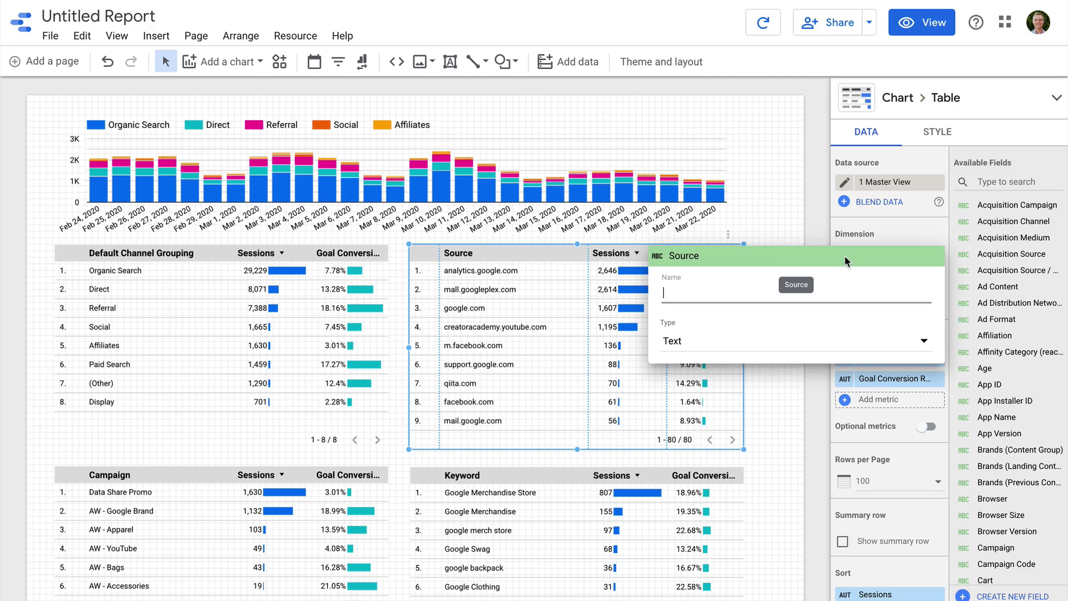
{"action": "type", "text": "Ref"}
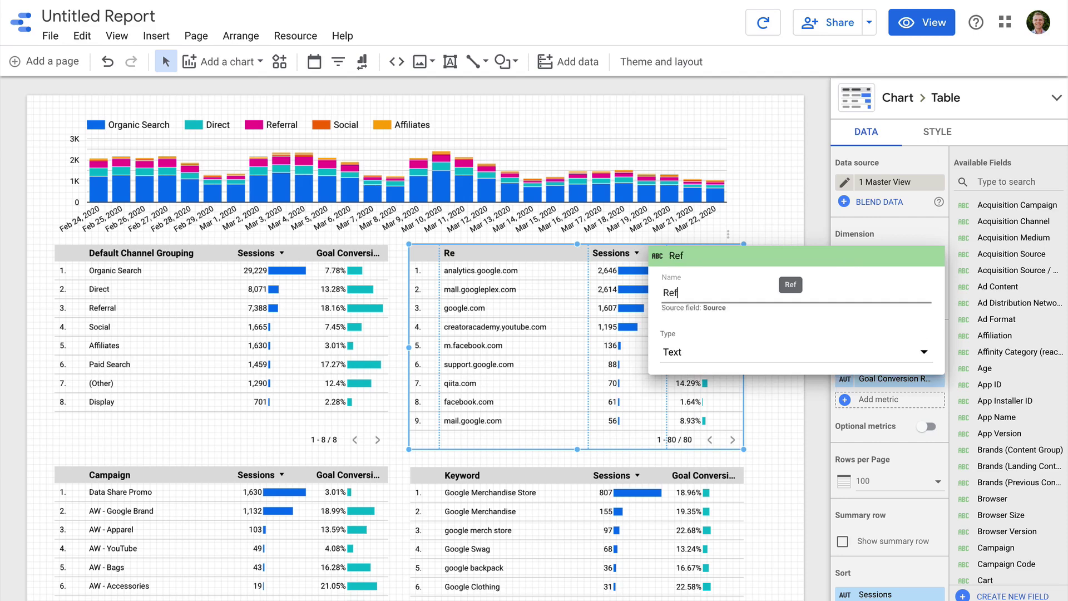
{"action": "type", "text": "errals"}
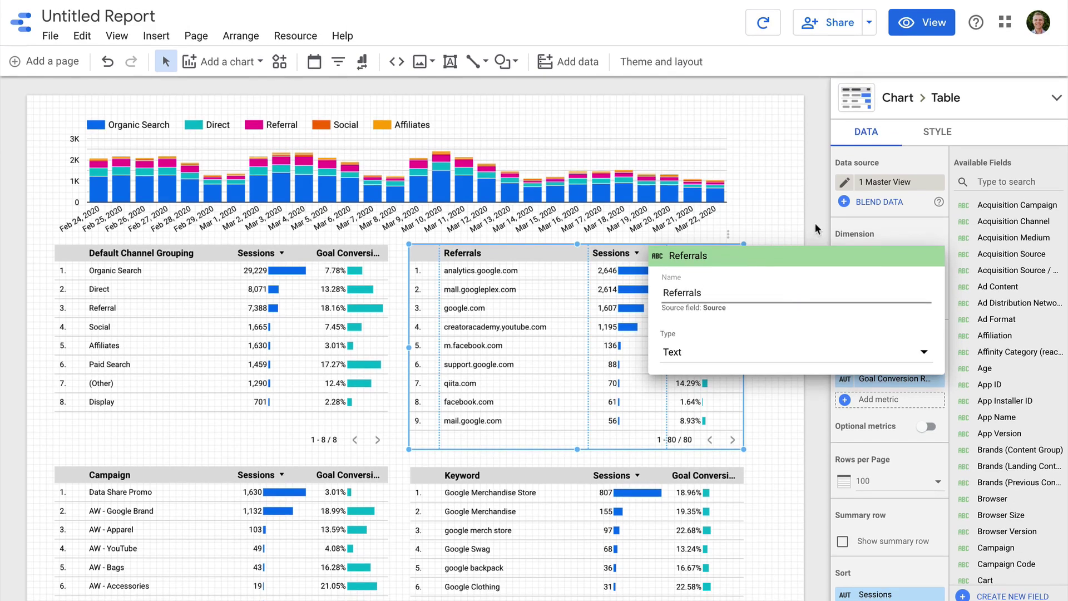
{"action": "left_click", "coordinate": [814, 222]}
- Rename the Keyword dimension in the keyword table to "Paid Keywords"
{"action": "scroll", "coordinate": [707, 317], "scroll_direction": "down", "scroll_amount": 3}
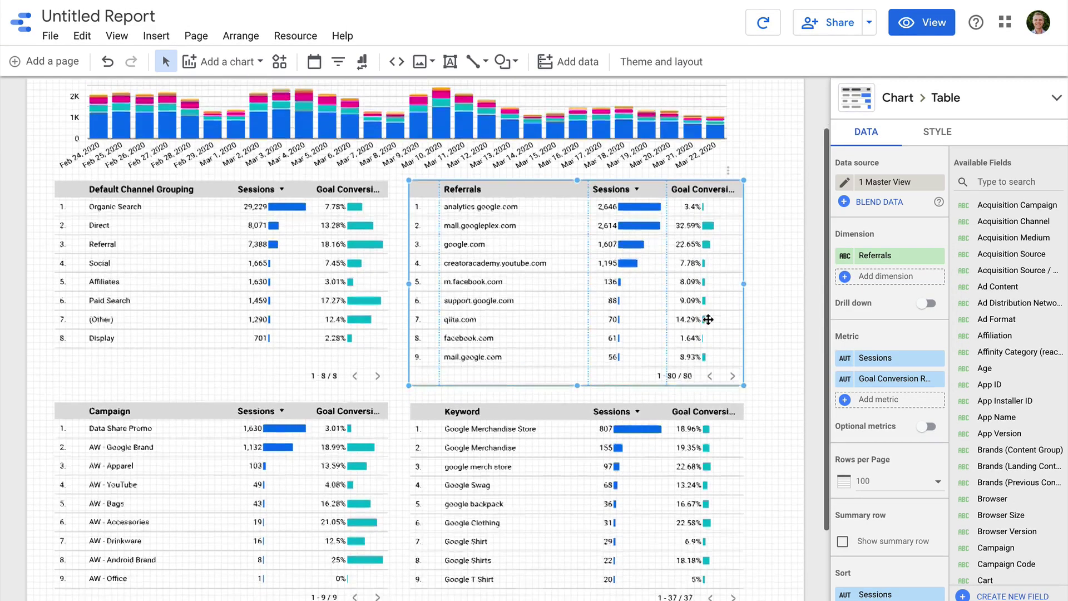
{"action": "left_click", "coordinate": [493, 405]}
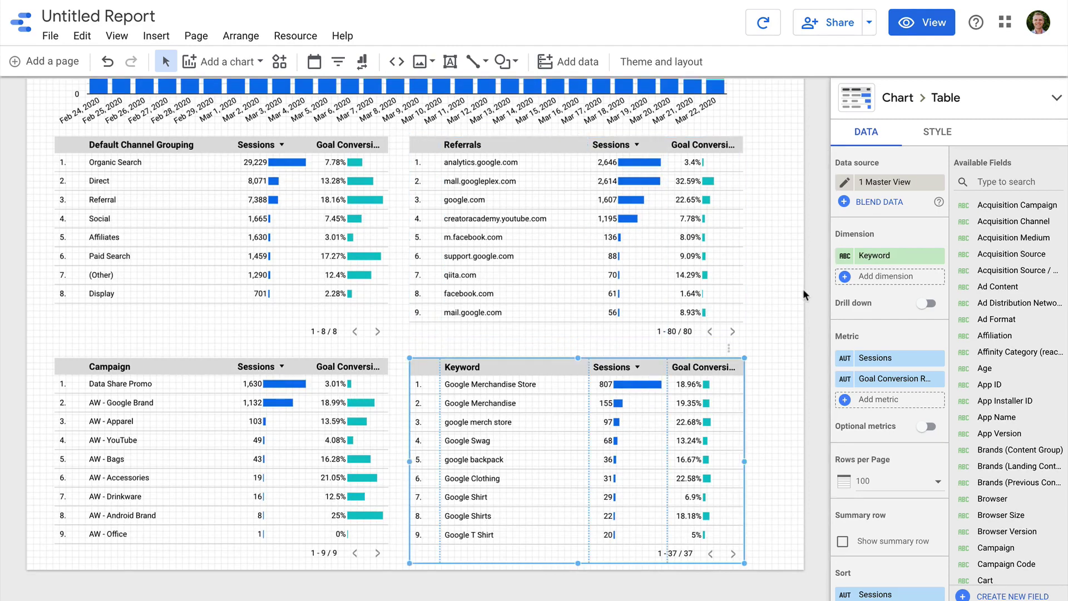
{"action": "left_click", "coordinate": [845, 257]}
{"action": "left_click", "coordinate": [806, 286]}
{"action": "type", "text": "Paid Keywords"}
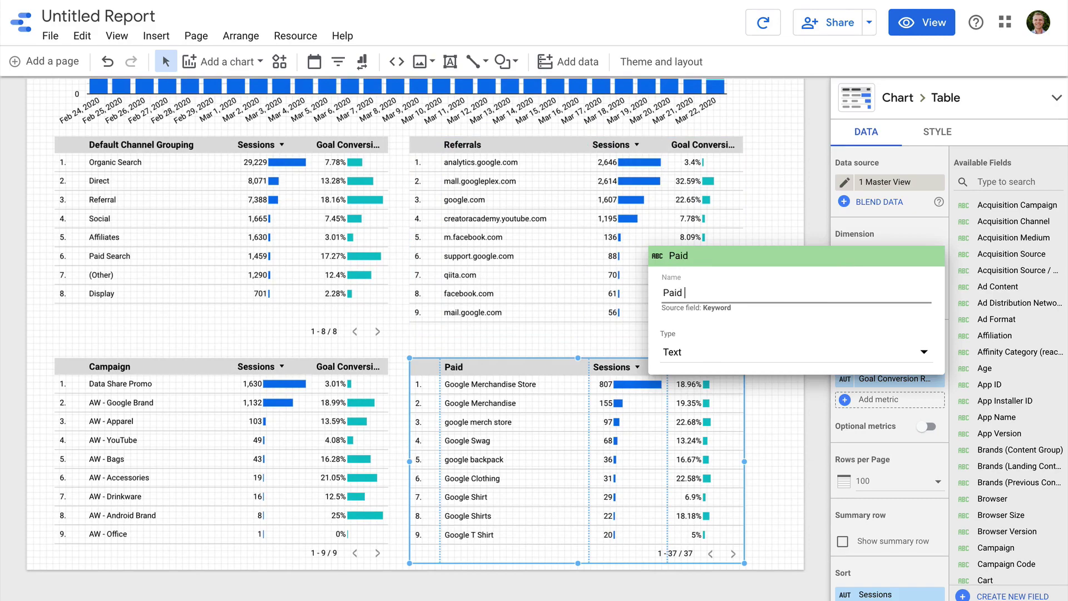
{"action": "left_click", "coordinate": [793, 200]}
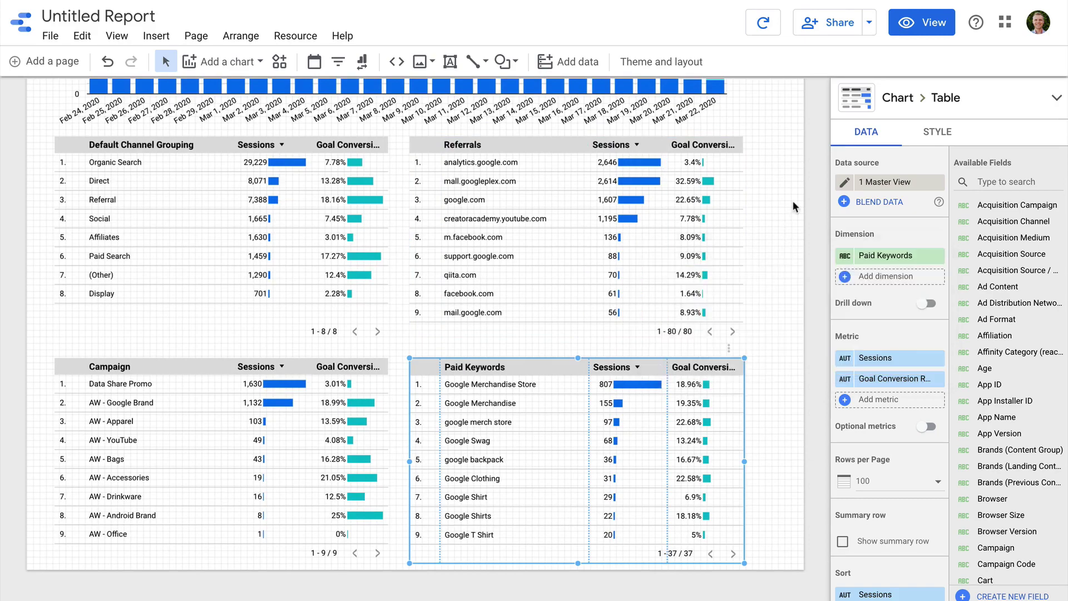
- Try the Edge theme on the report and apply the Constellation theme instead
{"action": "scroll", "coordinate": [781, 206], "scroll_direction": "up", "scroll_amount": 3}
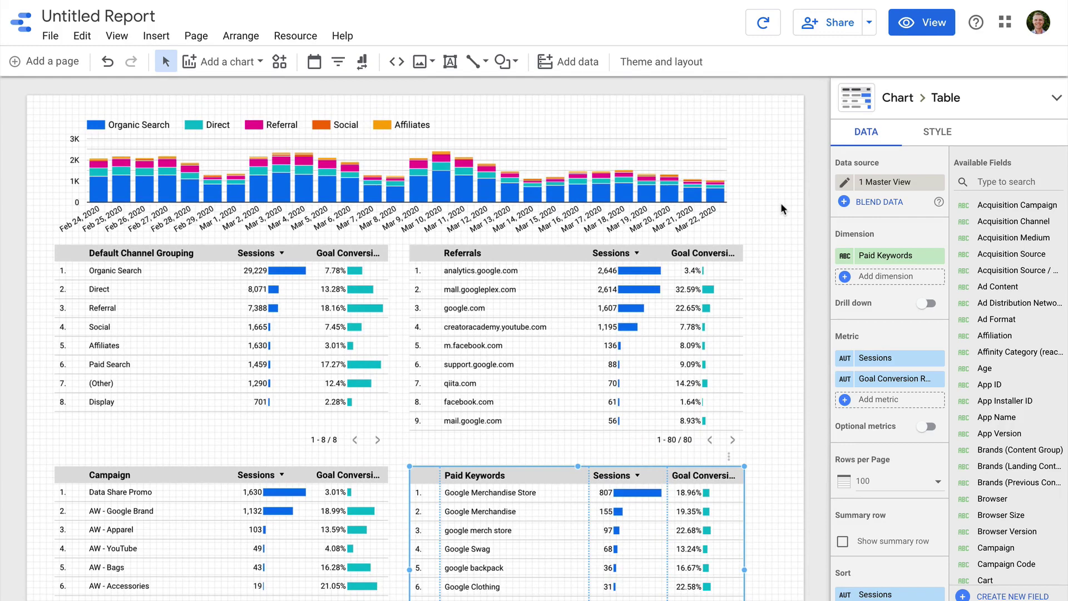
{"action": "left_click", "coordinate": [778, 165]}
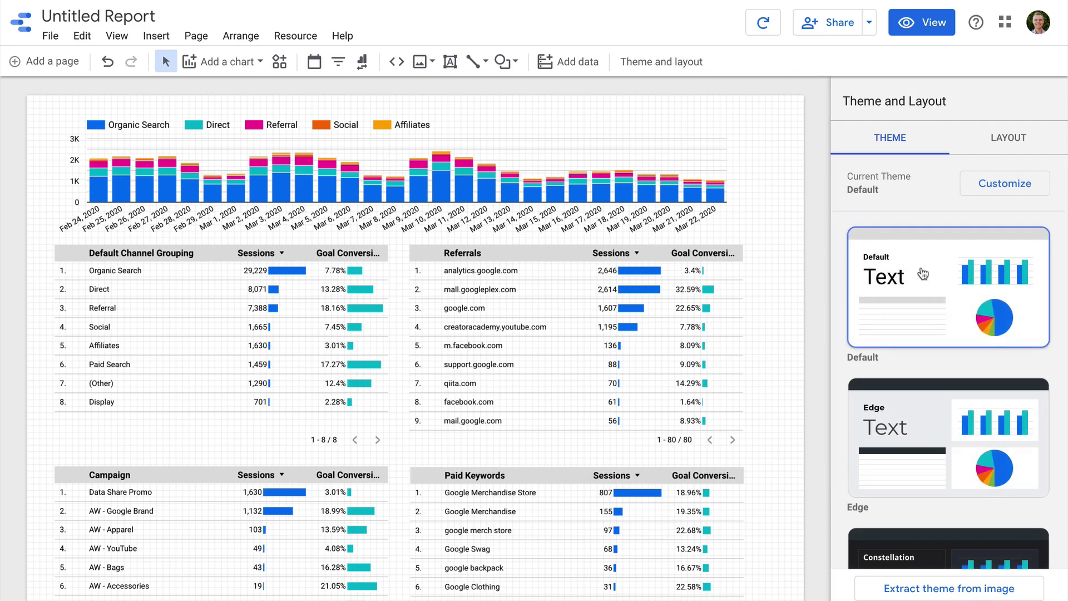
{"action": "scroll", "coordinate": [923, 272], "scroll_direction": "down", "scroll_amount": 1}
{"action": "scroll", "coordinate": [923, 272], "scroll_direction": "down", "scroll_amount": 1}
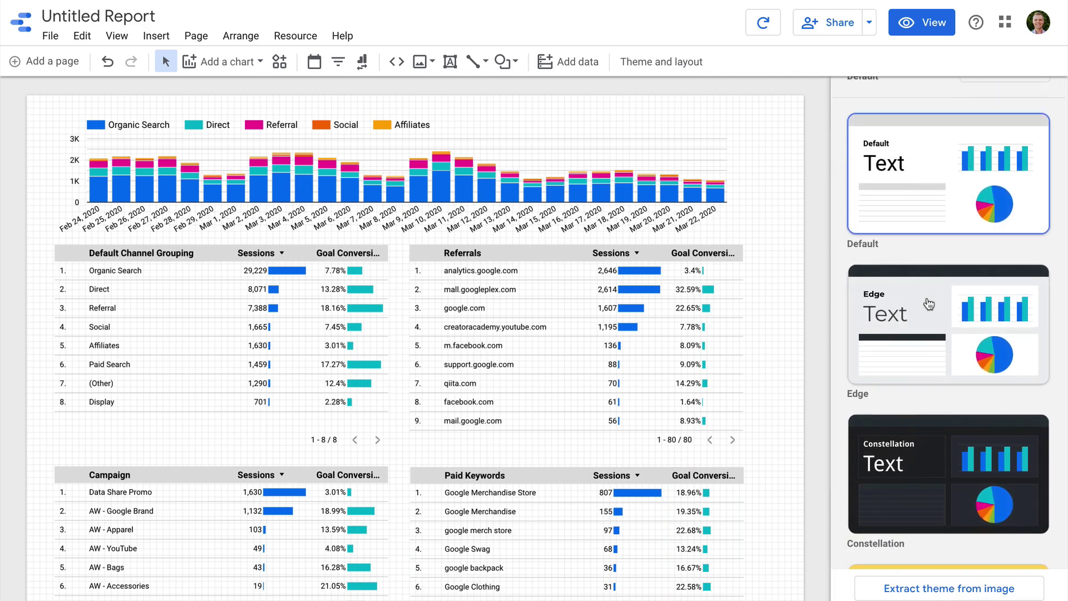
{"action": "left_click", "coordinate": [929, 304]}
{"action": "scroll", "coordinate": [929, 304], "scroll_direction": "down", "scroll_amount": 2}
{"action": "left_click", "coordinate": [928, 344]}
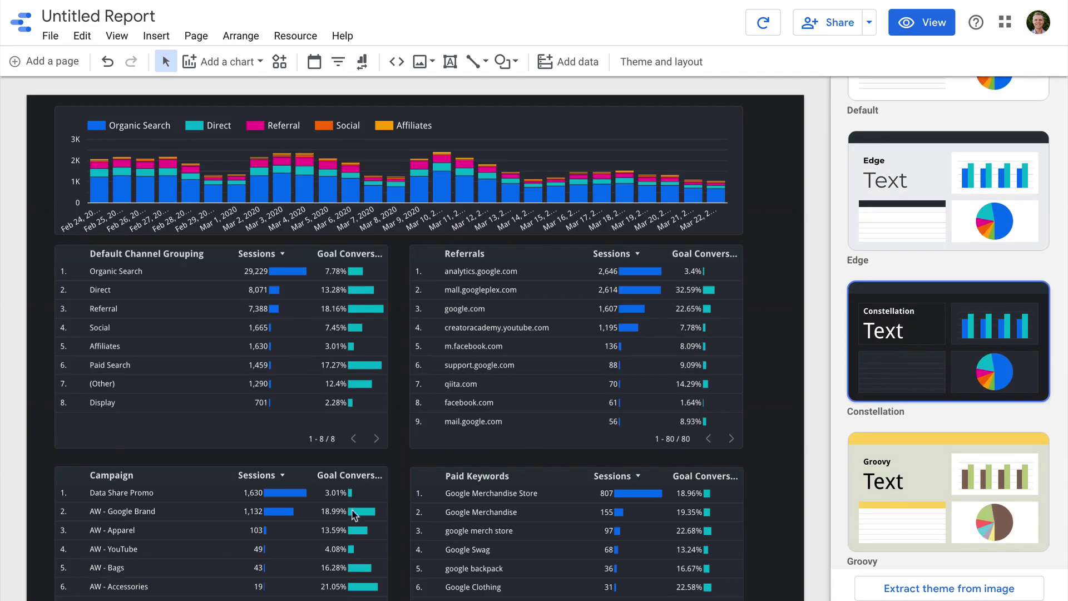
- Move the Campaign and Paid Keywords tables together slightly up towards the tables above them, then deselect them
{"action": "left_click", "coordinate": [324, 507]}
{"action": "left_click", "coordinate": [461, 503]}
{"action": "left_click_drag", "start_coordinate": [462, 503], "coordinate": [462, 495]}
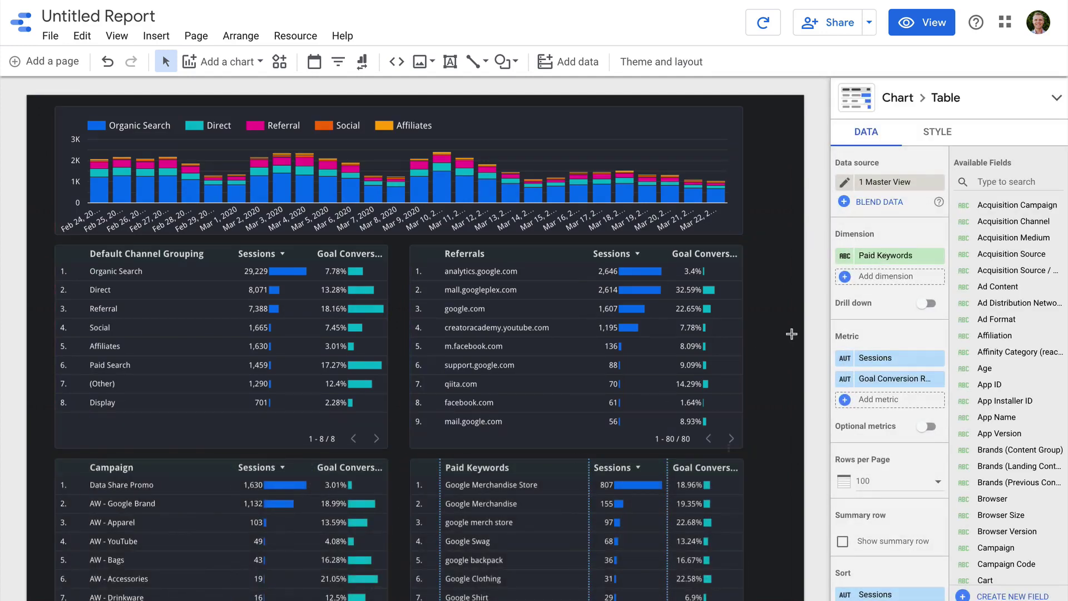
{"action": "left_click", "coordinate": [793, 337]}
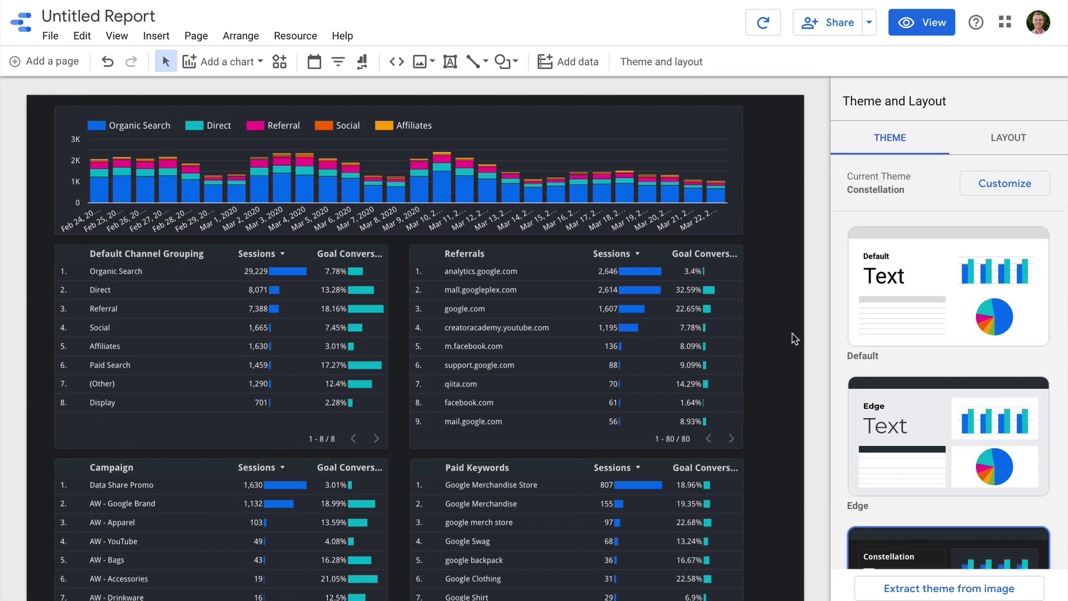